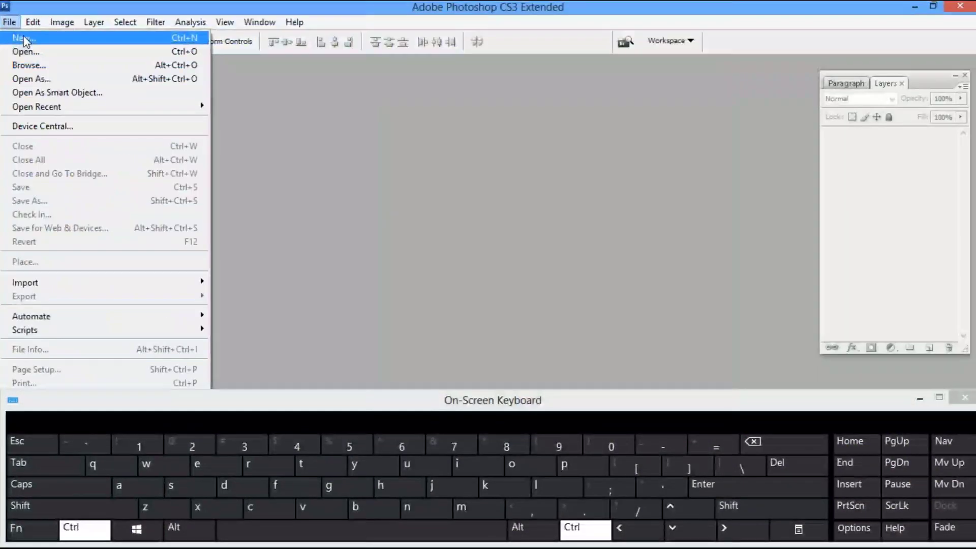
Create a new document and set its document size to 40 inches wide by 14 inches high.
click(24, 39)
key(Return)
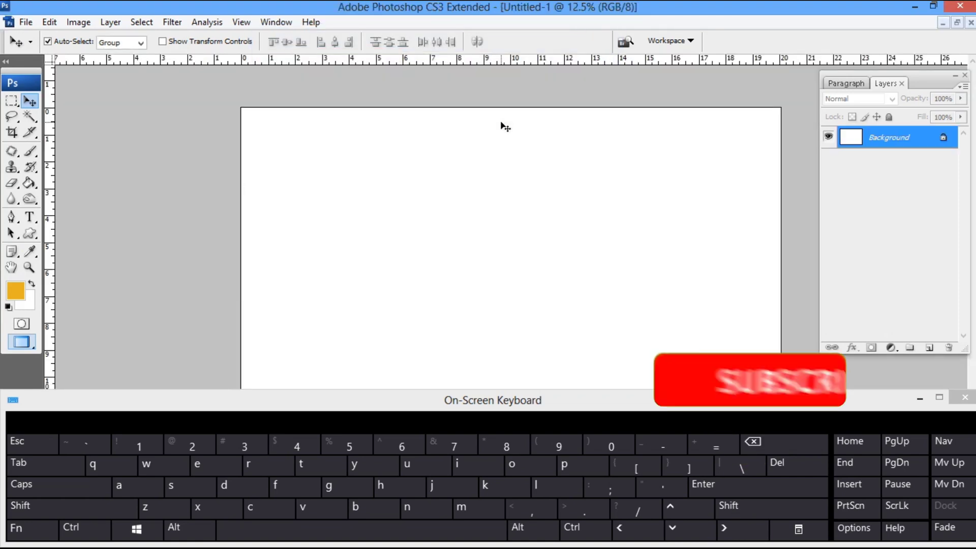
key(ctrl+alt+i)
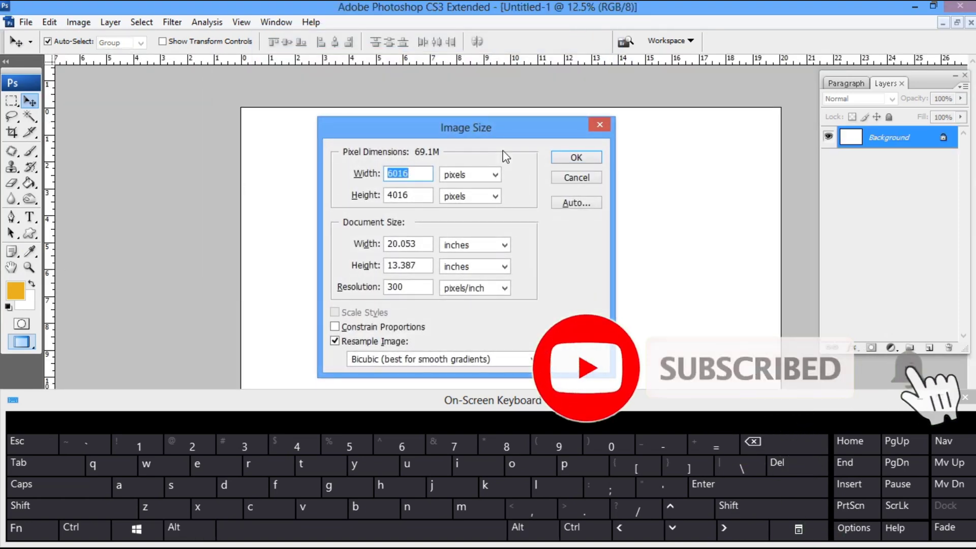
text(1200)
key(Tab)
key(Tab)
key(Tab)
text(40)
key(Tab)
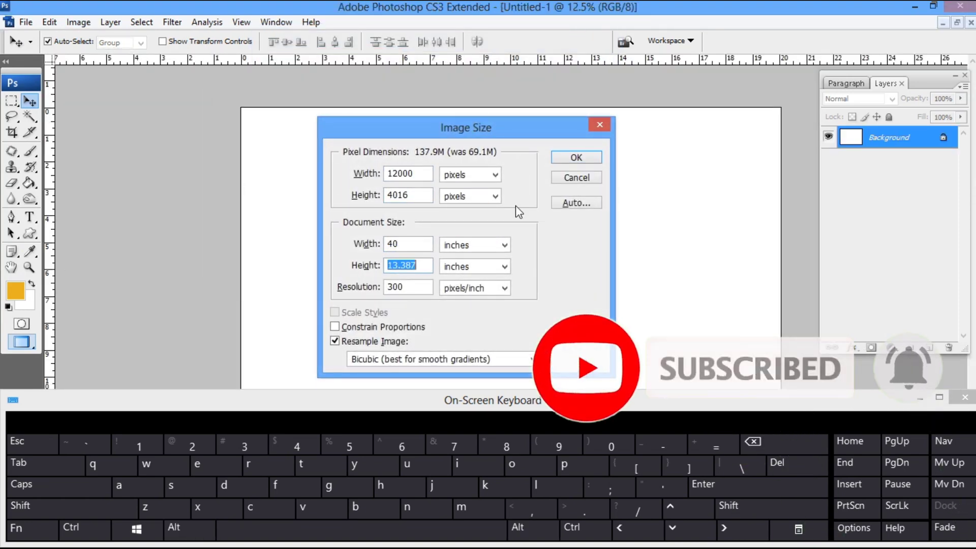
text(10)
key(Tab)
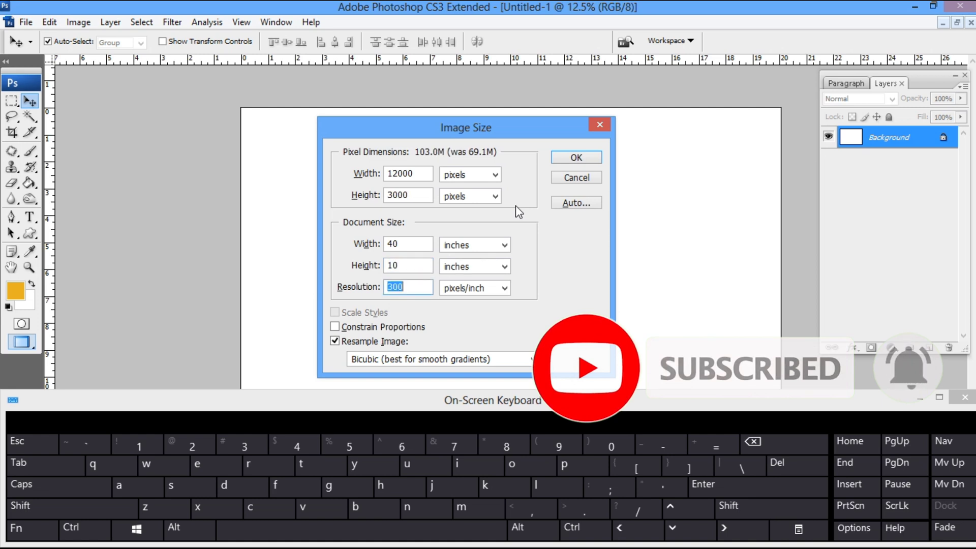
click(403, 264)
key(BackSpace)
key(BackSpace)
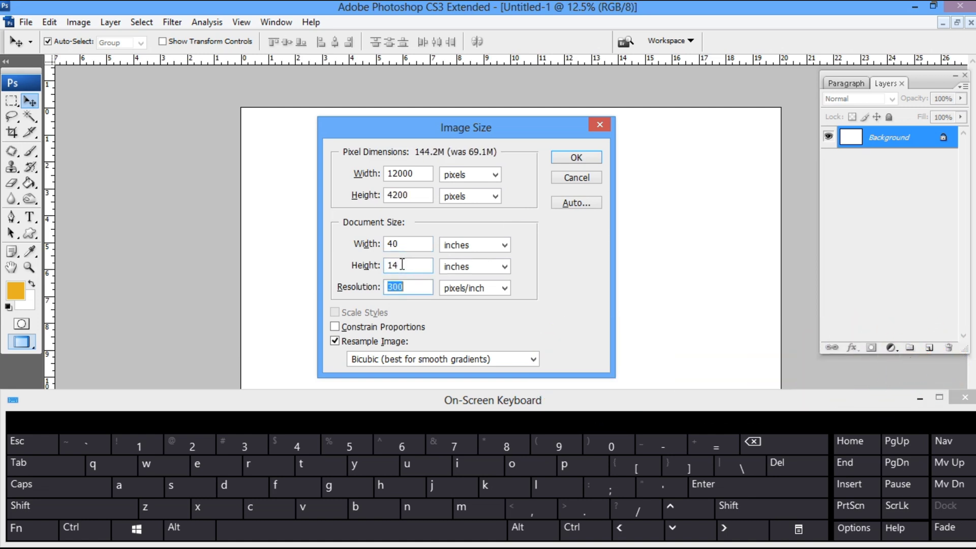
text(14)
key(Return)
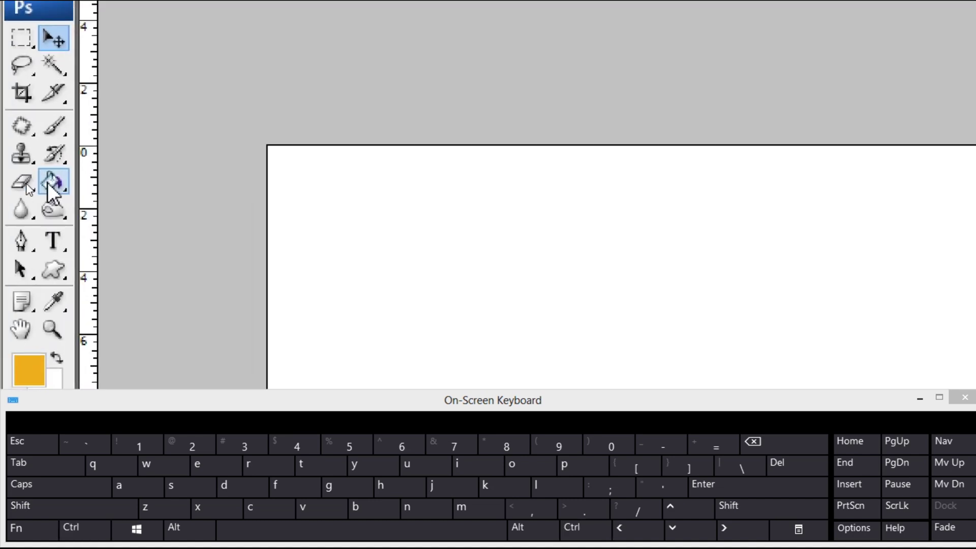
Fill the whole background with a pale orange tint using the Paint Bucket tool.
right_click(27, 185)
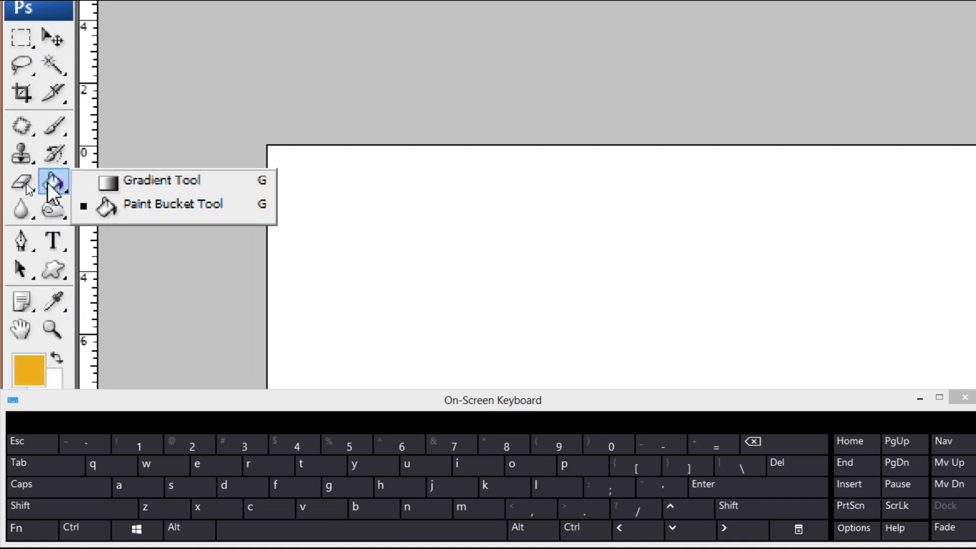
click(130, 209)
click(265, 268)
key(v)
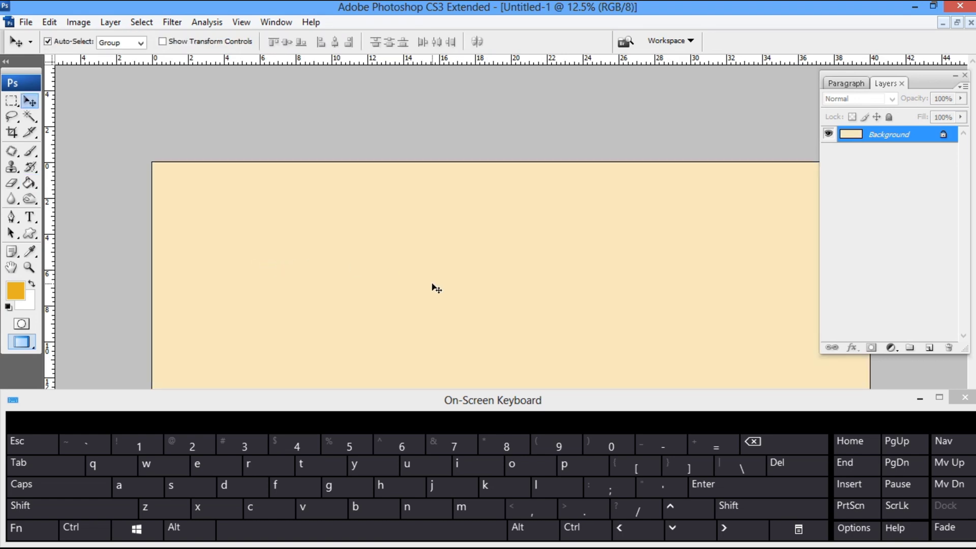
key(z)
right_click(419, 273)
click(436, 280)
key(v)
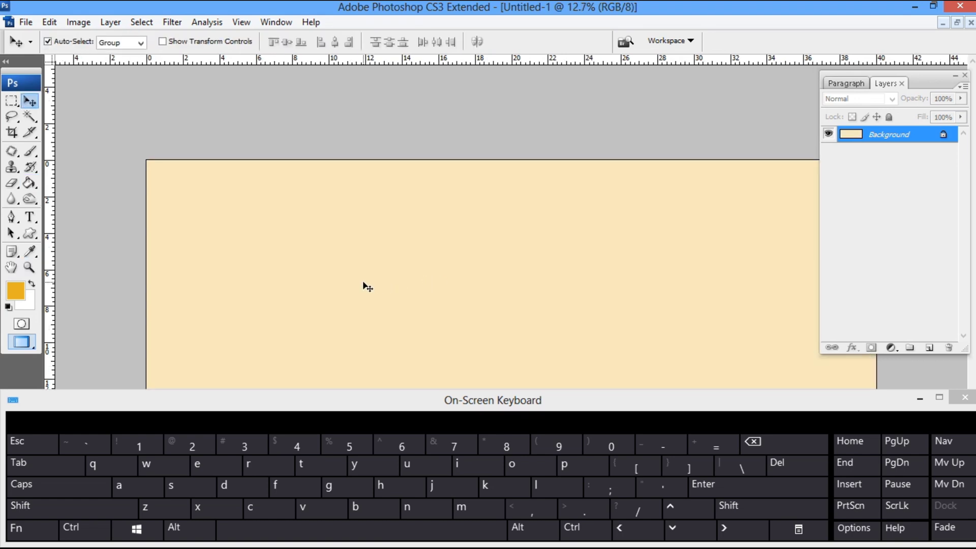
Duplicate the Background layer and scale the copy to a vertical strip about 12.2% wide near the canvas's left edge.
right_click(859, 134)
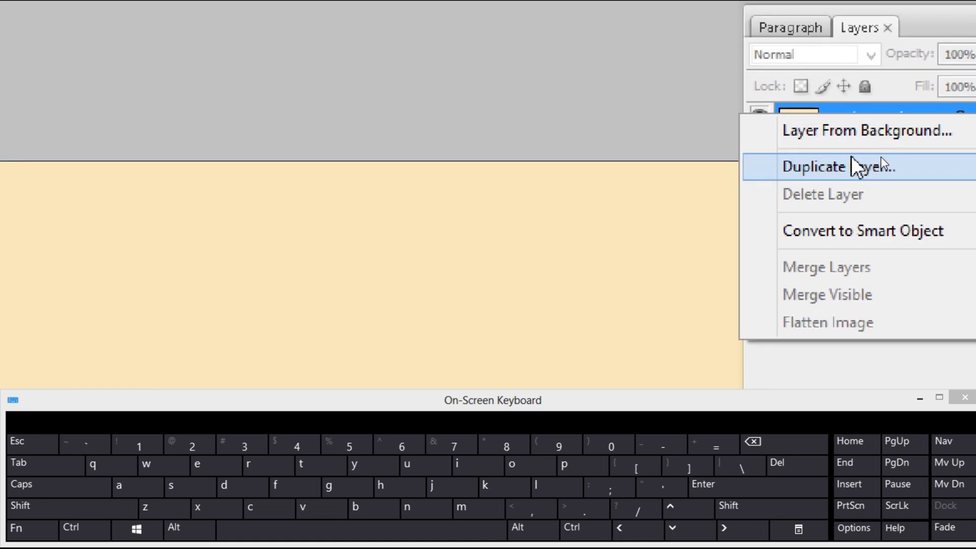
click(855, 165)
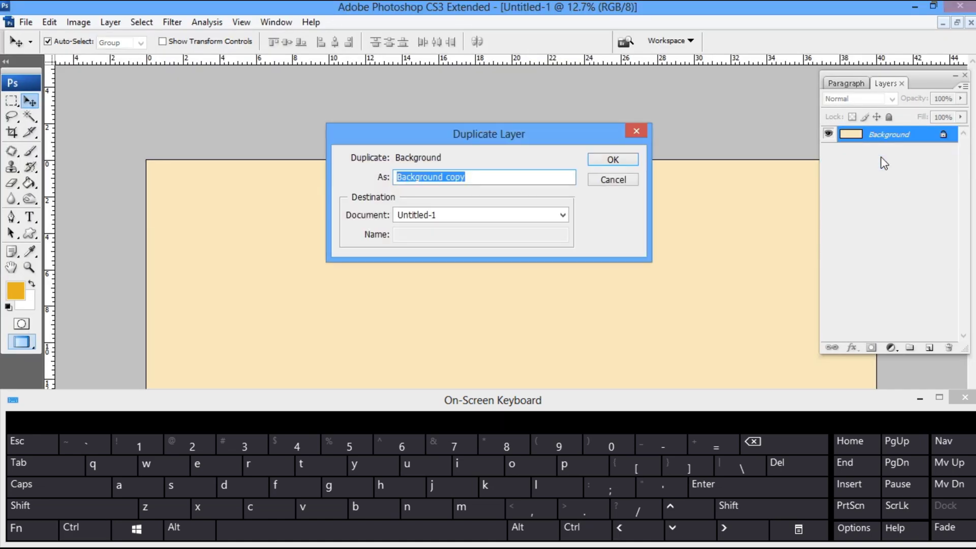
key(Return)
key(ctrl+t)
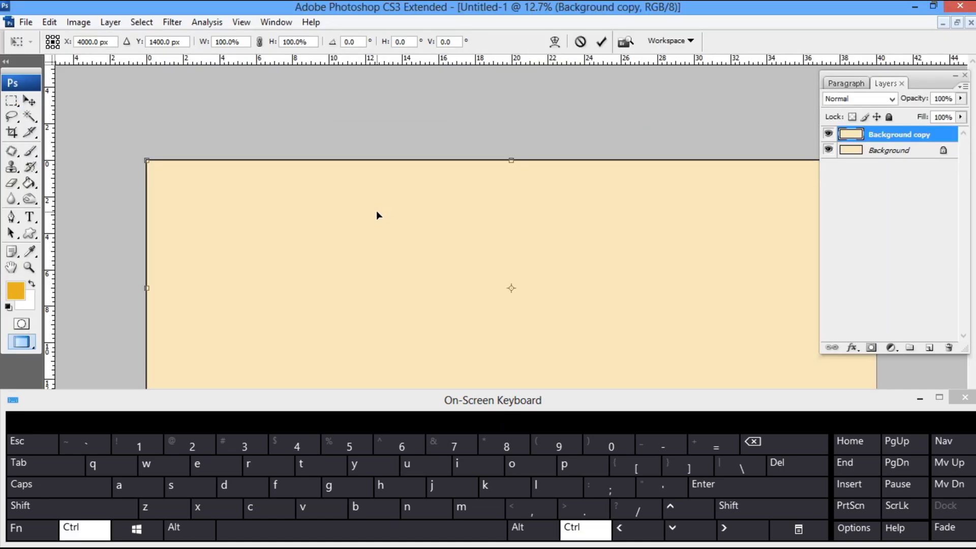
key(ctrl+minus)
drag(691, 287, 463, 283)
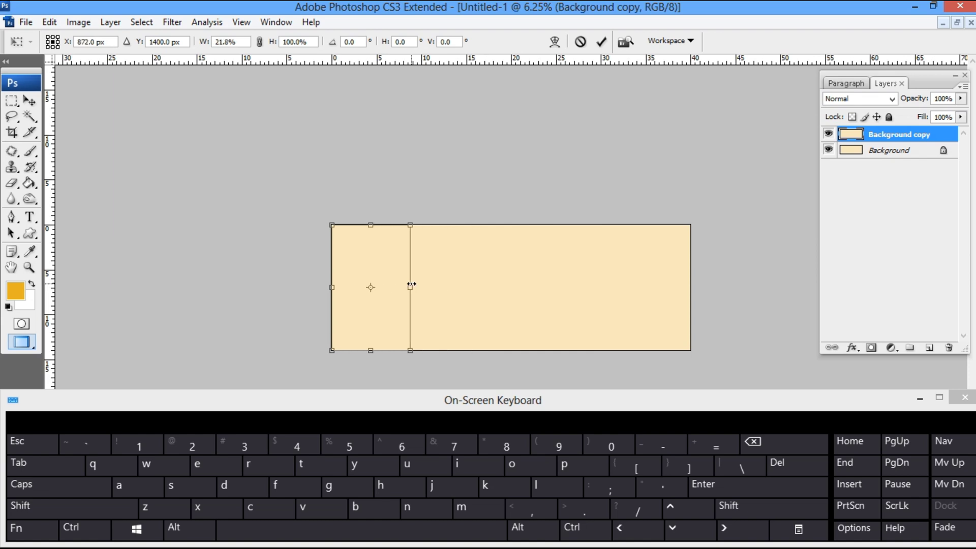
drag(332, 288, 349, 286)
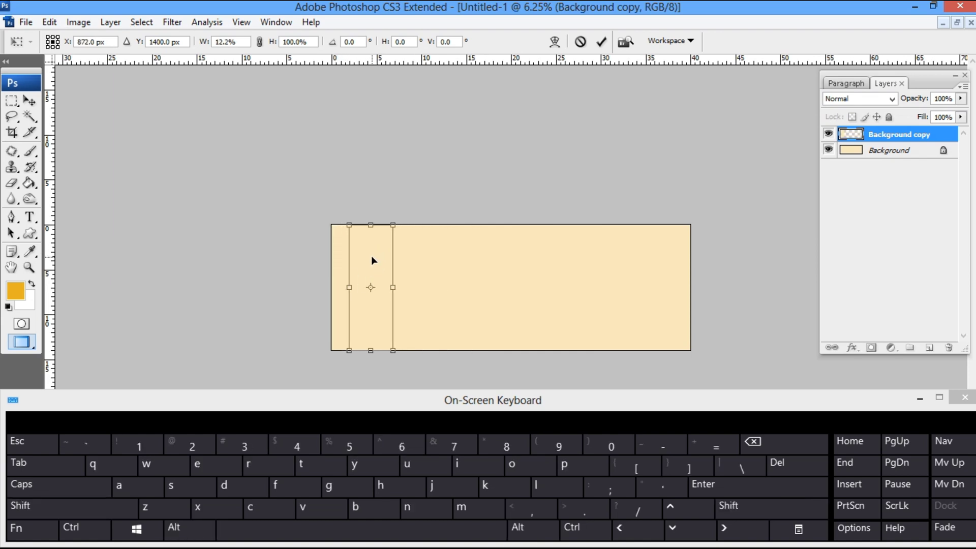
key(Return)
Turn the narrow vertical strip white by raising its lightness to the maximum with Hue/Saturation.
key(ctrl+u)
drag(428, 377, 673, 355)
key(Return)
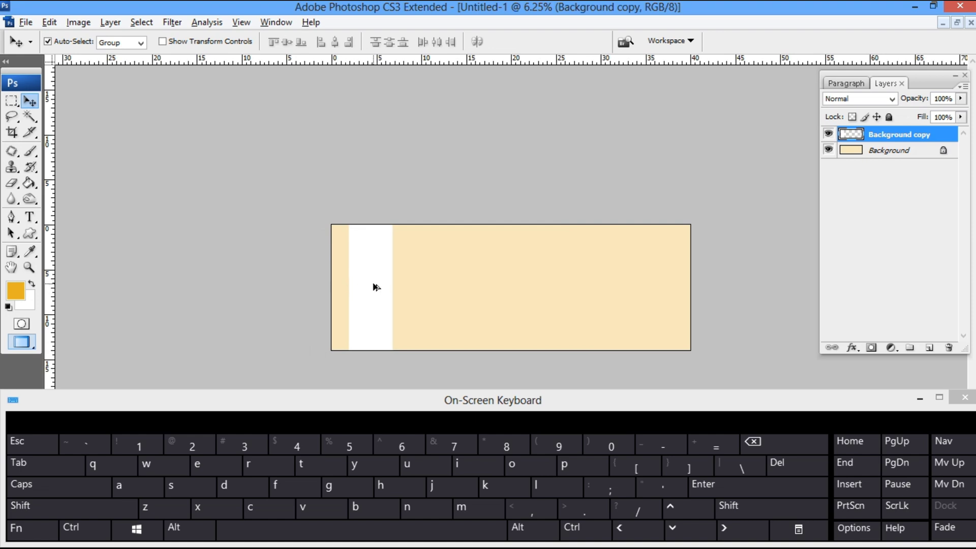
Make two copies of the white strip and turn one black by lowering its lightness to the minimum with Hue/Saturation.
drag(374, 287, 410, 292)
key(ctrl+u)
drag(425, 375, 285, 348)
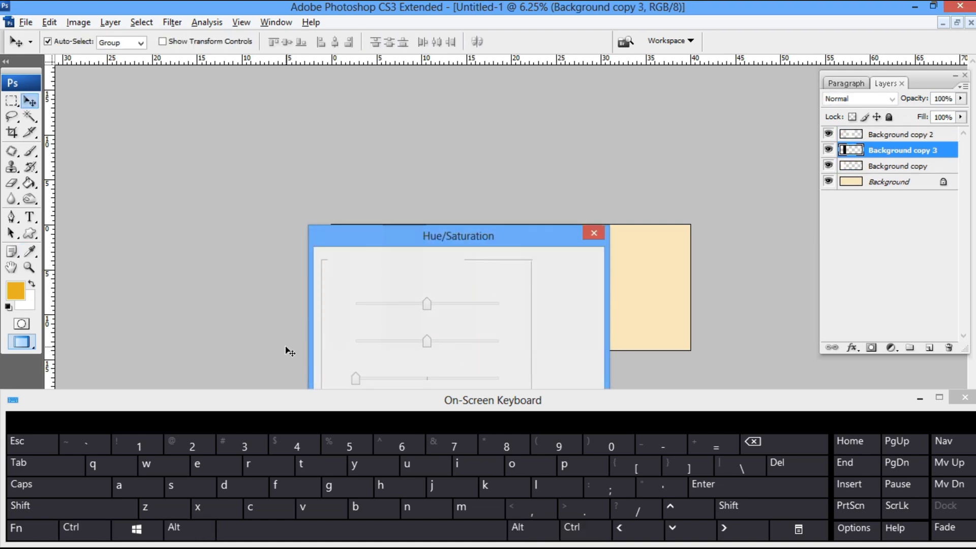
key(Return)
Place the black copy over the first white strip and scale it to about 165.6% width and 90.3% height.
drag(403, 318, 378, 275)
key(ctrl+t)
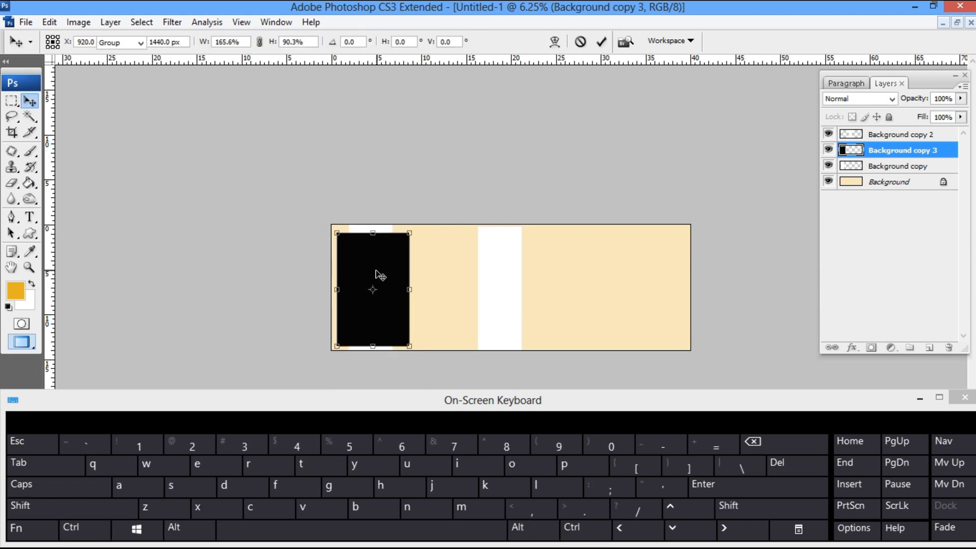
key(Return)
Add a white outside Stroke layer style to the black rectangle.
key(ctrl+space)
ctrl+right_click(376, 272)
click(400, 282)
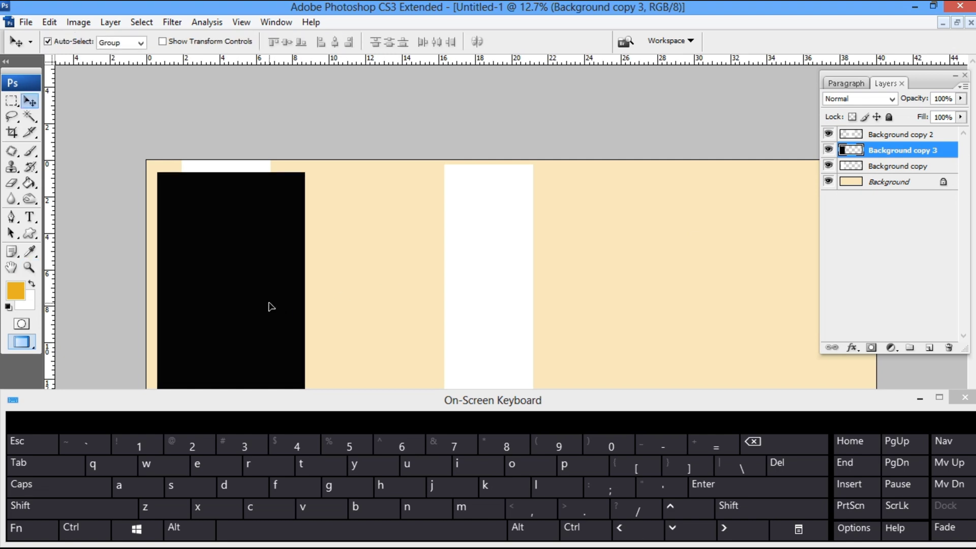
click(110, 23)
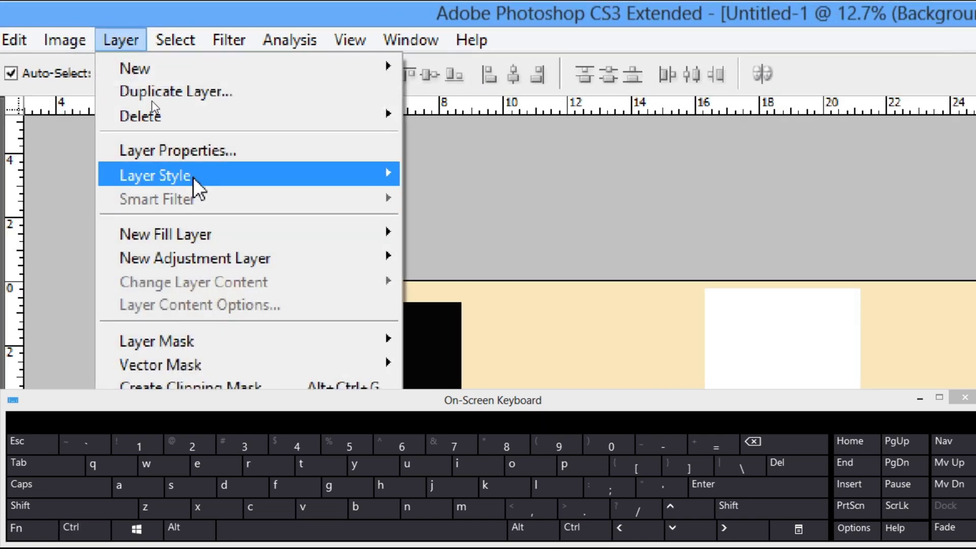
mouse_move(193, 178)
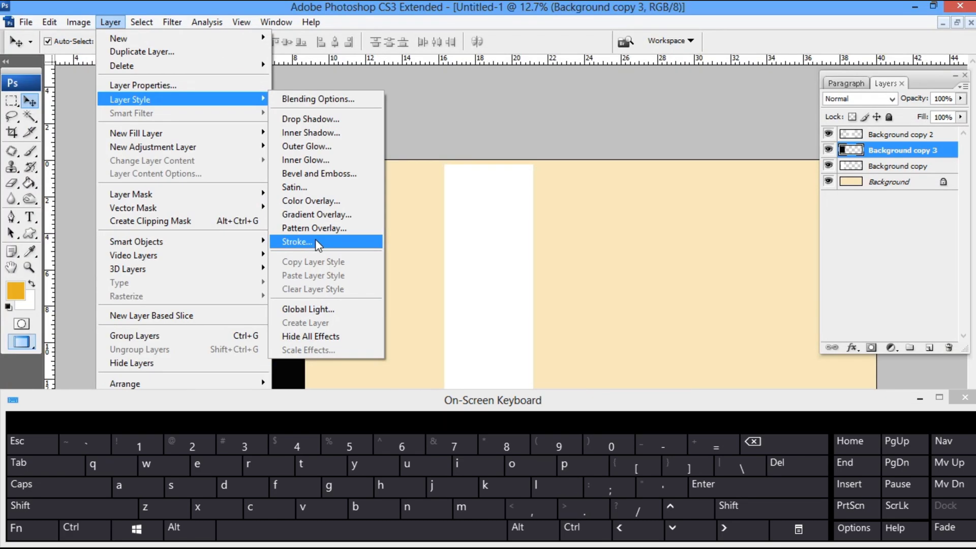
click(316, 242)
click(658, 339)
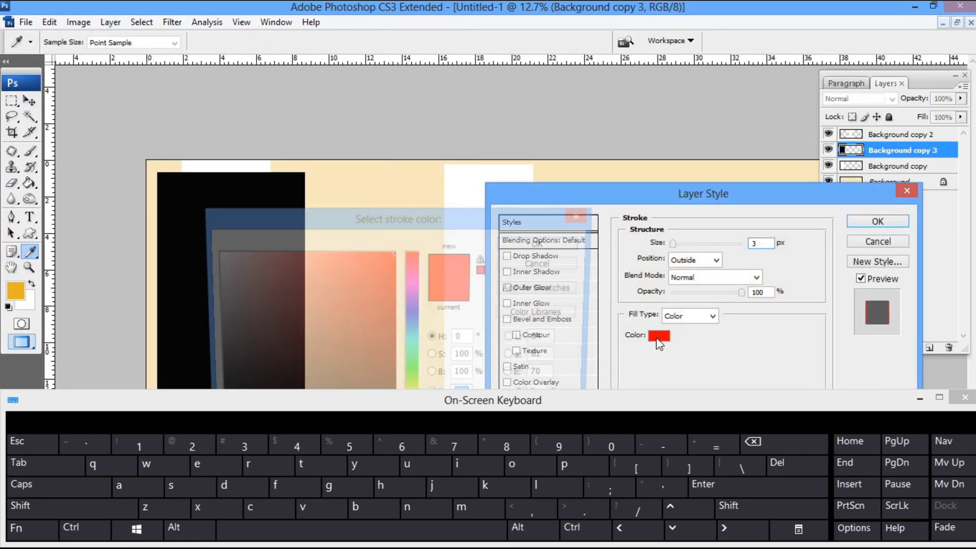
click(214, 251)
click(531, 242)
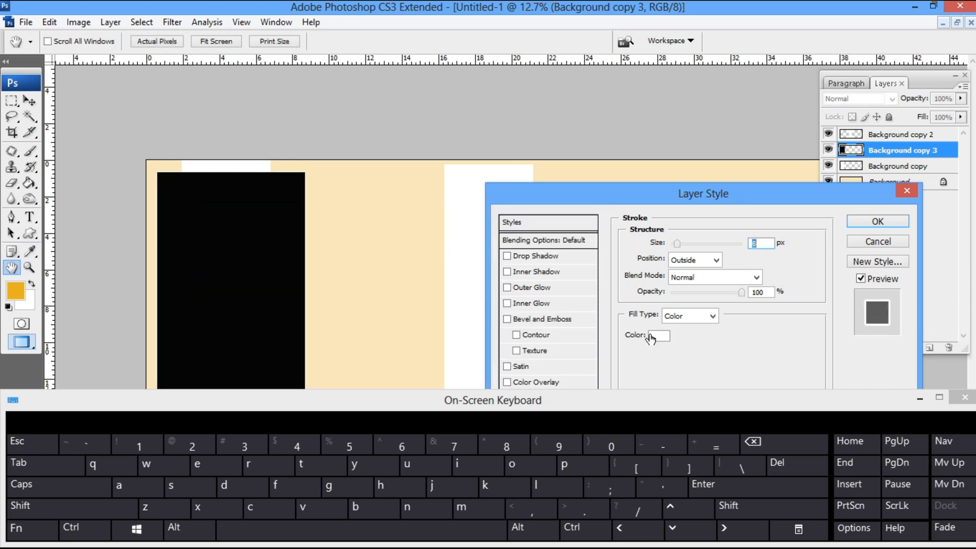
click(873, 222)
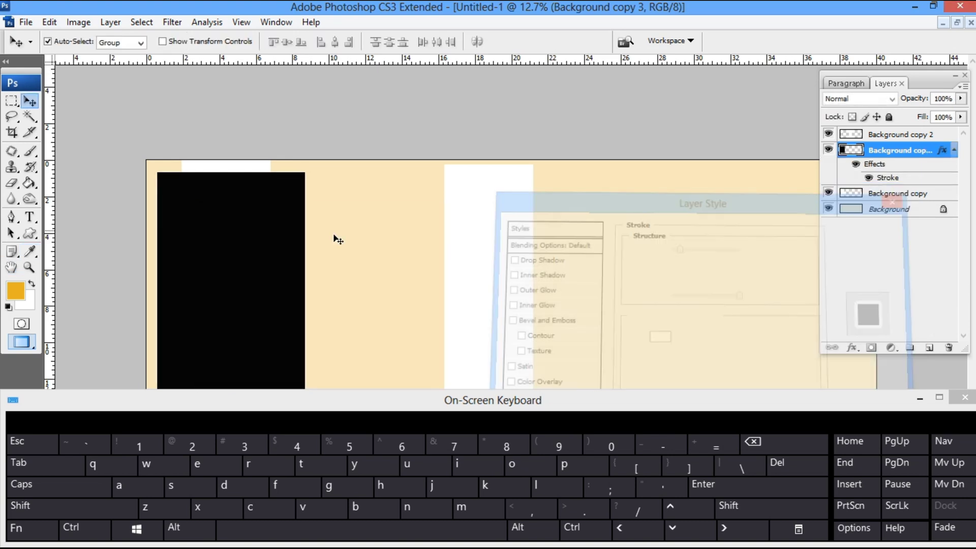
Lower the black rectangle slightly and scale it down so the first white strip shows above and below it.
drag(269, 244, 272, 253)
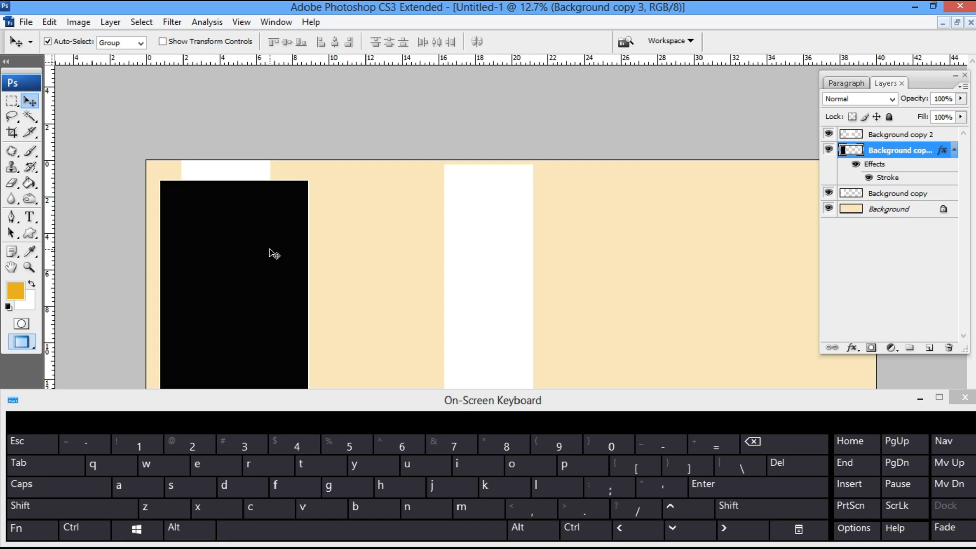
key(ctrl+minus)
key(ctrl+t)
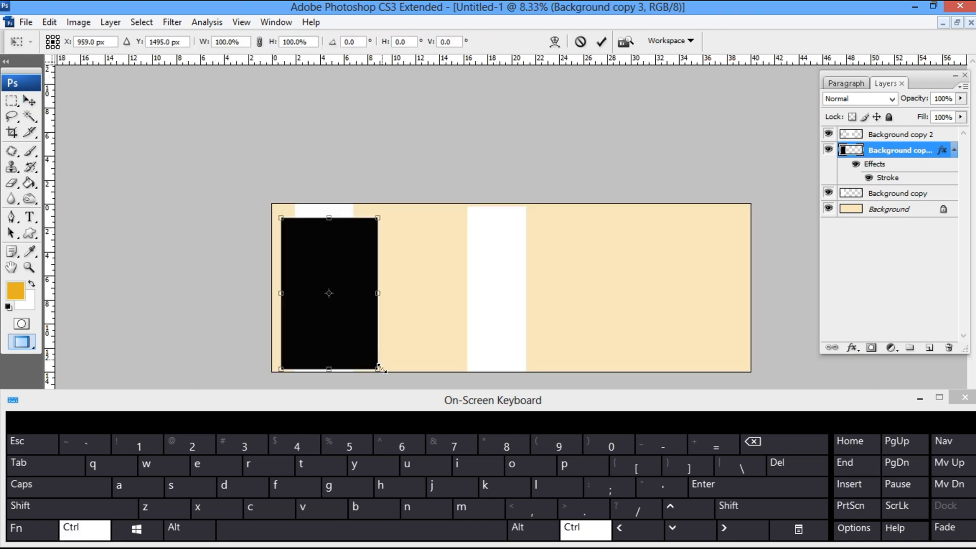
drag(378, 370, 375, 365)
key(Return)
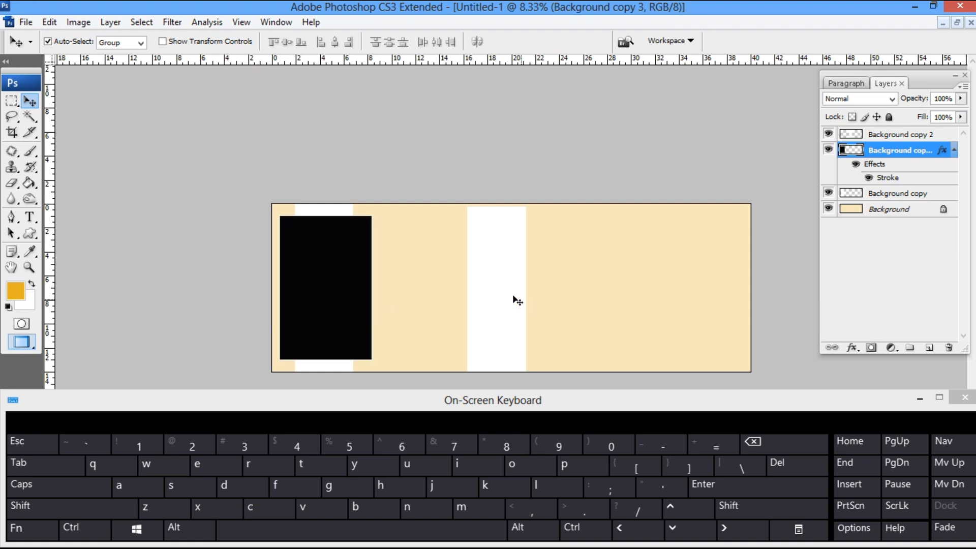
Move the second white strip to about 27 inches from the canvas's left edge and place a copy of it at about 12 inches.
drag(518, 301, 639, 290)
key(alt)
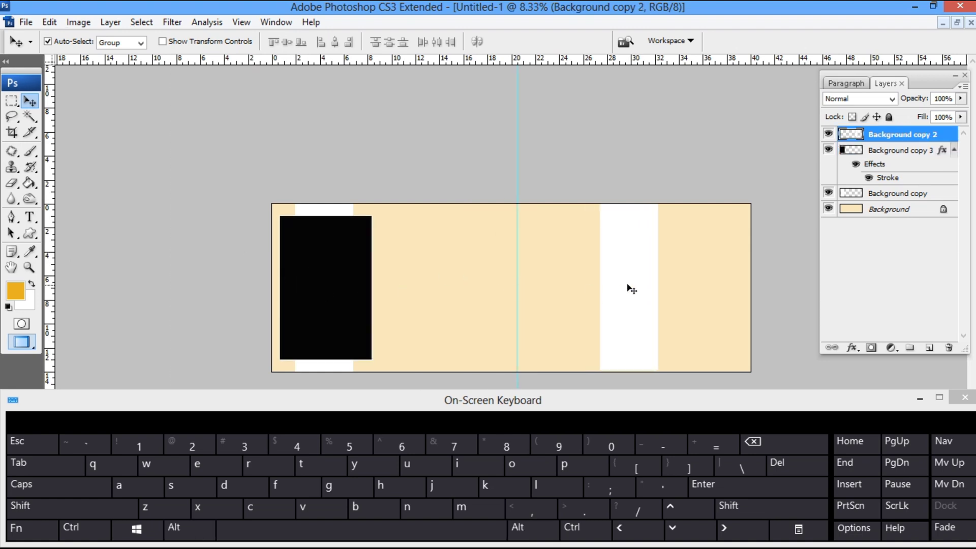
drag(627, 270, 444, 267)
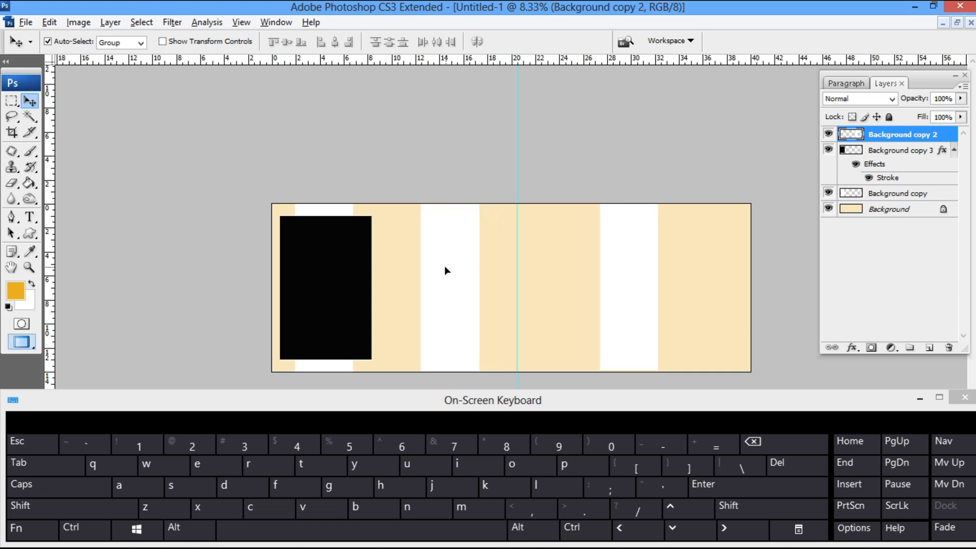
key(ctrl+t)
right_click(455, 289)
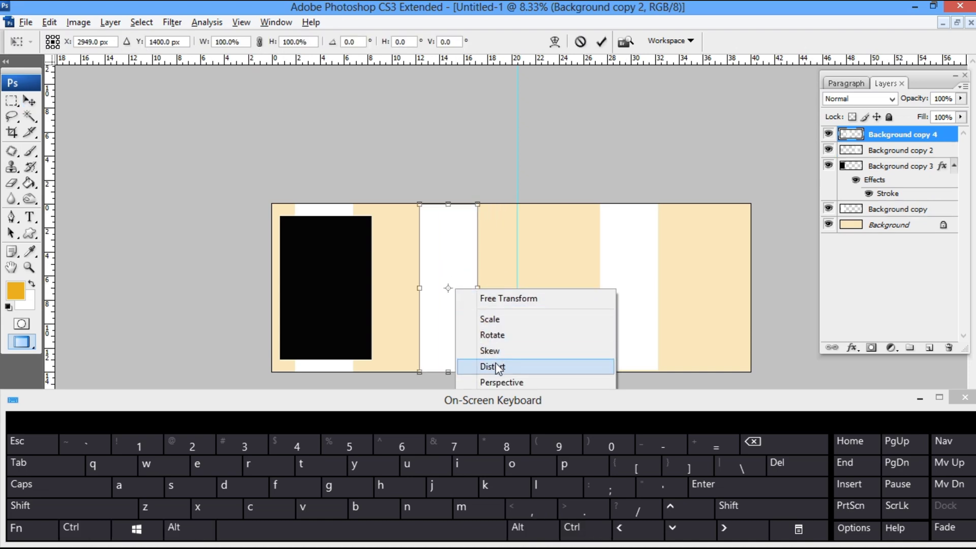
click(501, 382)
key(Return)
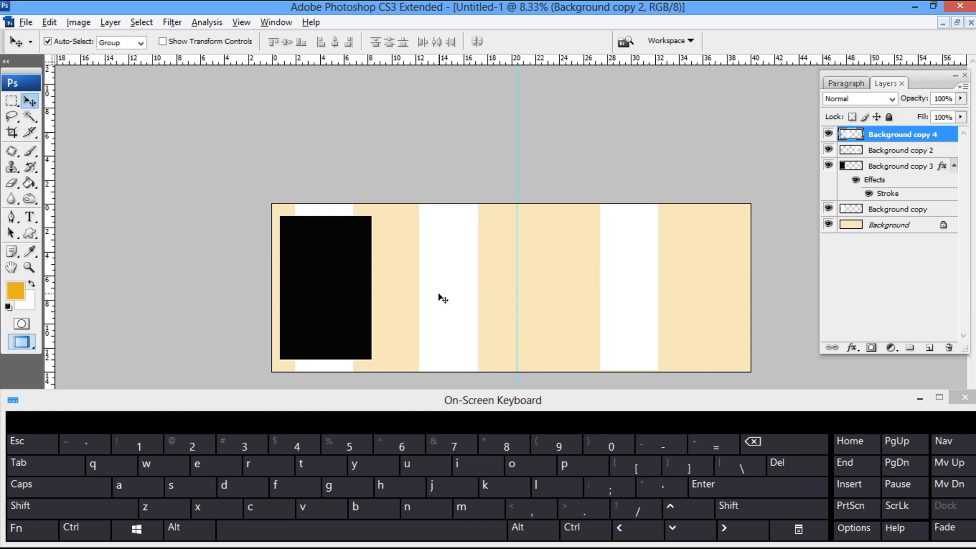
Rotate the new white strip 90° and scale it into a horizontal box, about 173.6% width, beside the black rectangle.
key(ctrl+t)
right_click(453, 244)
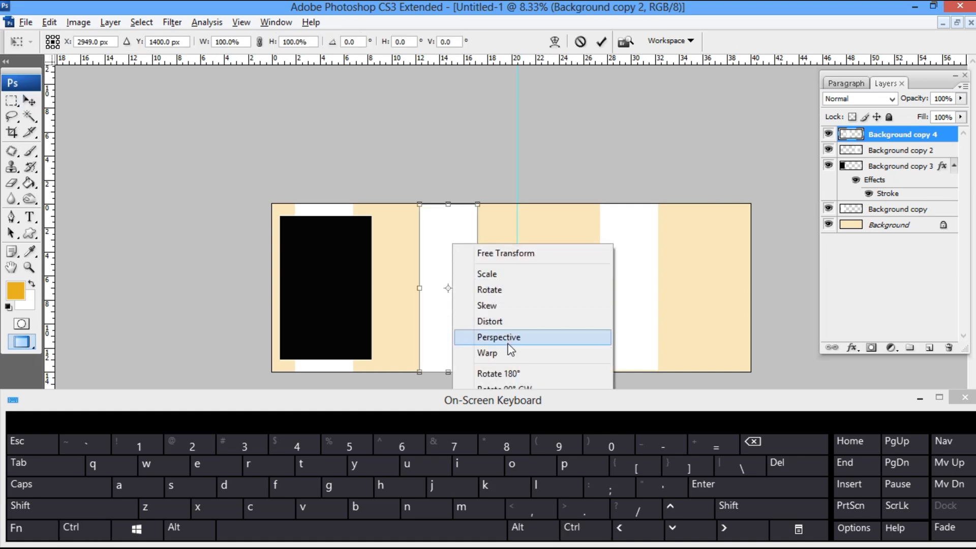
click(521, 386)
drag(448, 259, 448, 235)
drag(495, 273, 507, 262)
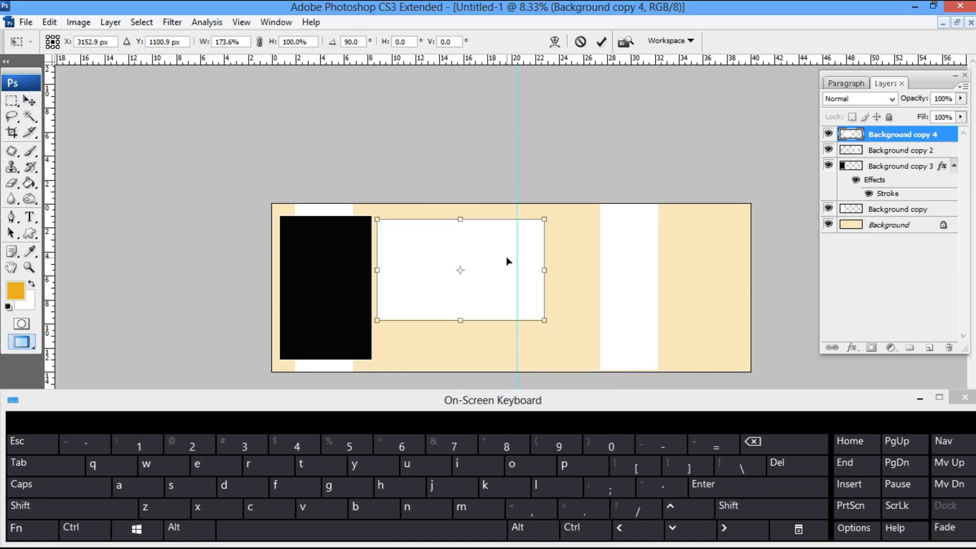
key(Return)
Soften the horizontal white box's edges by selecting its interior with a 66 px feathered rectangular marquee and deleting everything outside it.
key(m)
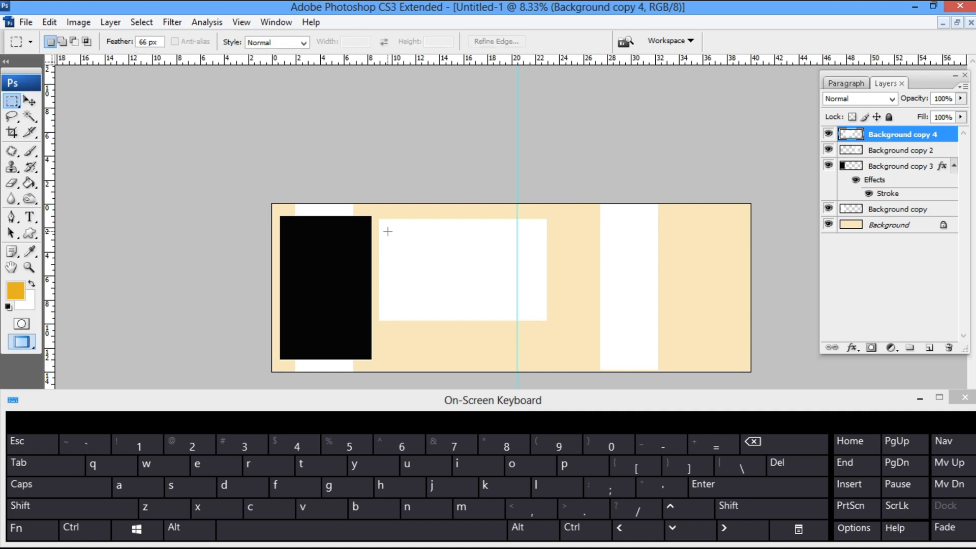
key(ctrl+1)
key(Escape)
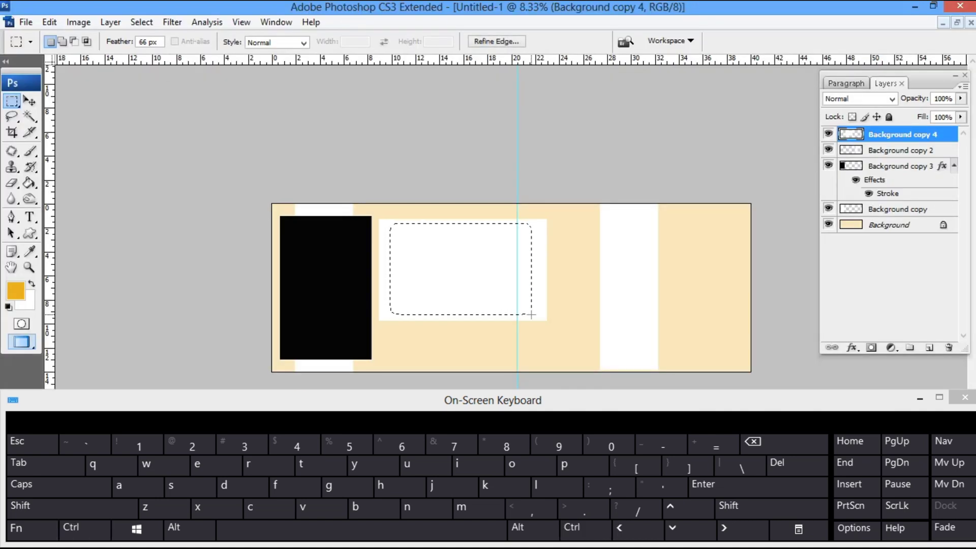
key(ctrl+shift+i)
key(Delete)
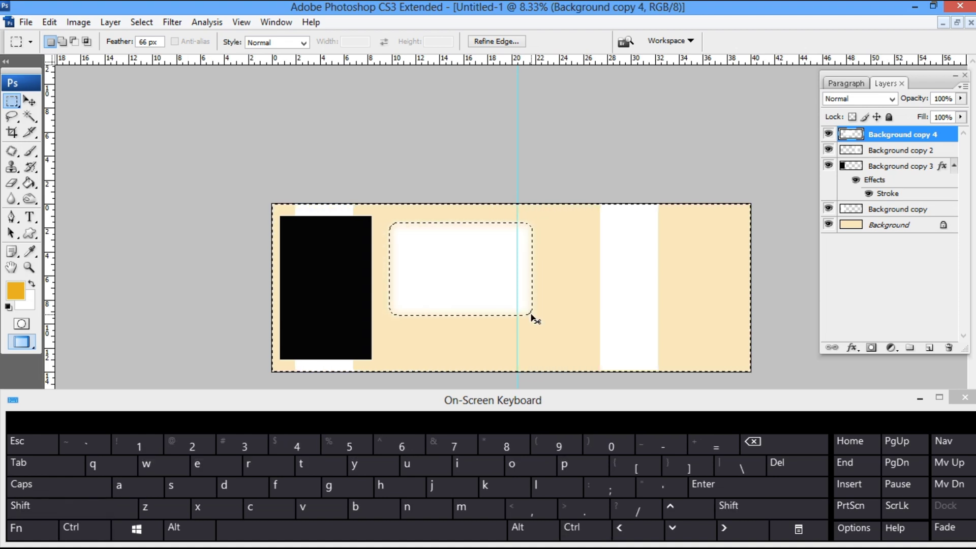
Clear the selection, stretch the soft-edged box taller and position it between the black rectangle and the vertical guide.
key(ctrl+d)
key(ctrl+t)
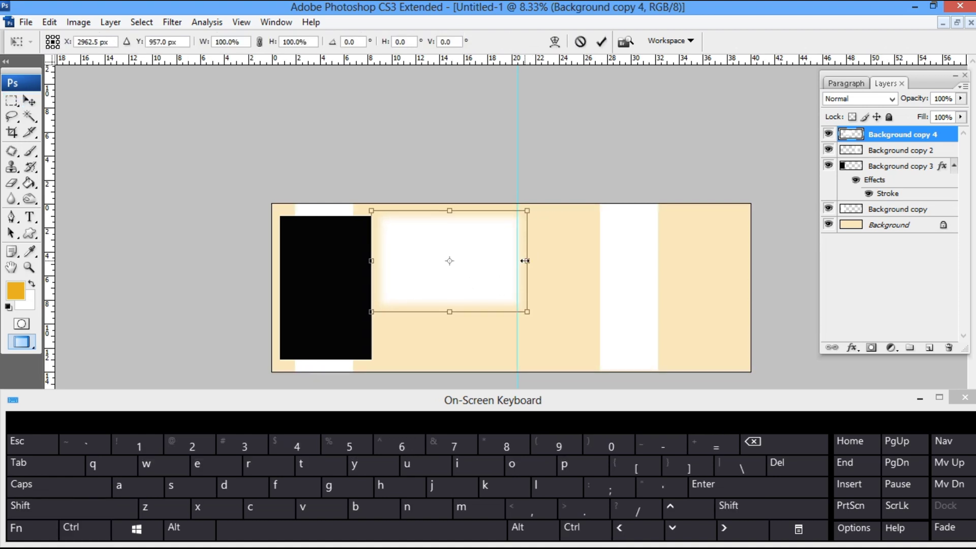
key(ctrl+t)
drag(475, 275, 471, 305)
drag(441, 240, 444, 231)
key(Return)
Turn the soft-edged box black with Hue/Saturation, setting Lightness to -100.
key(ctrl+u)
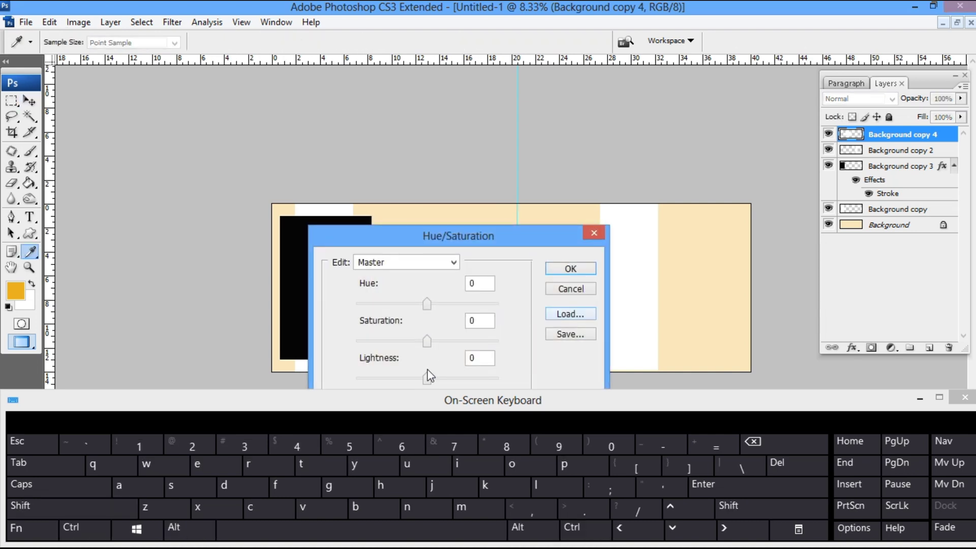
key(Return)
key(ctrl+u)
drag(427, 379, 4, 334)
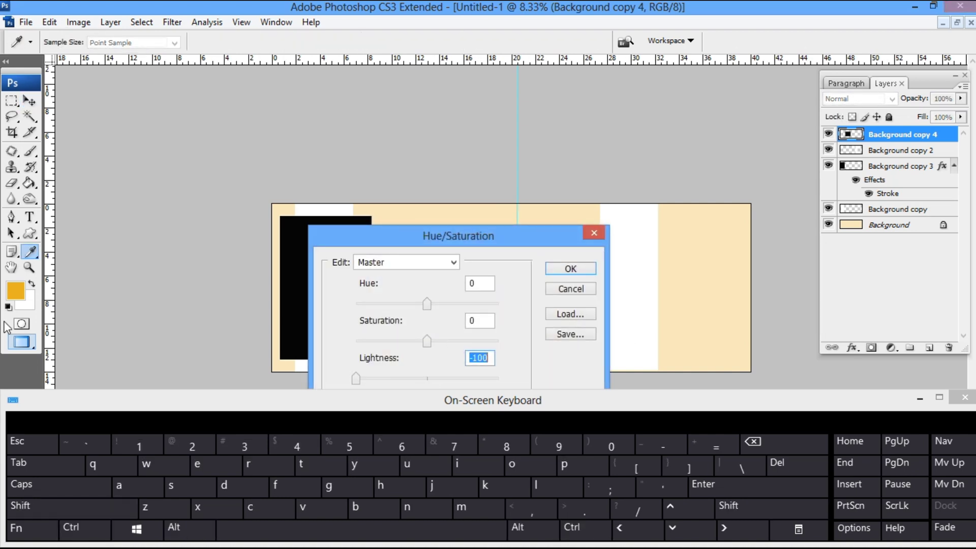
key(Return)
Widen the black soft-edged box to 103% and move it slightly upward beside the first black rectangle.
key(ctrl+t)
drag(512, 290, 516, 290)
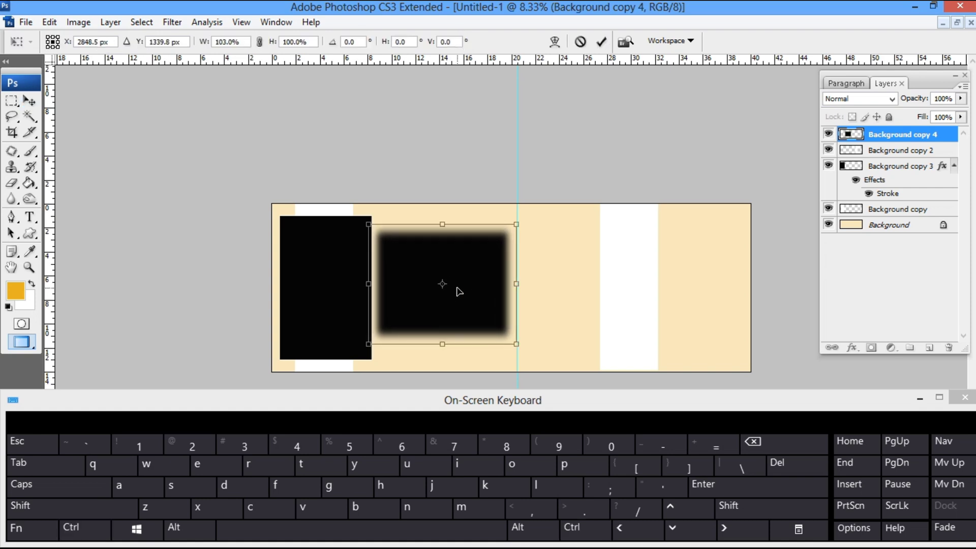
drag(458, 290, 460, 281)
key(Return)
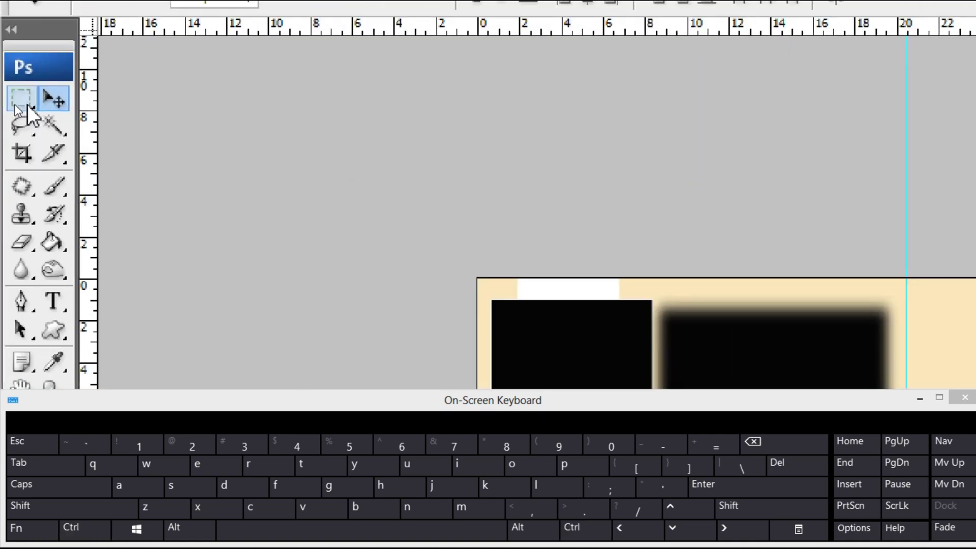
Draw an elliptical selection about 8 inches wide over the soft box's lower edge and fill it with the orange foreground colour on a new layer.
right_click(15, 102)
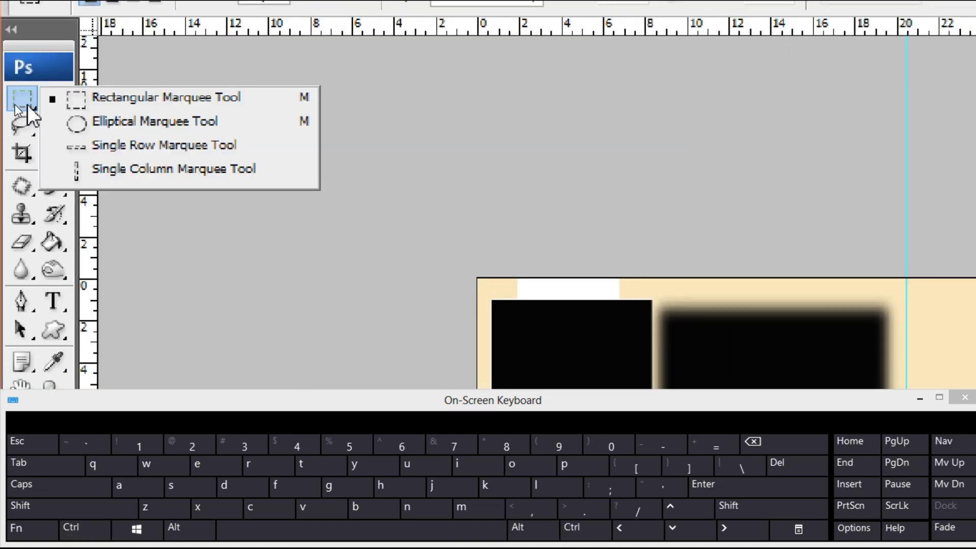
click(100, 131)
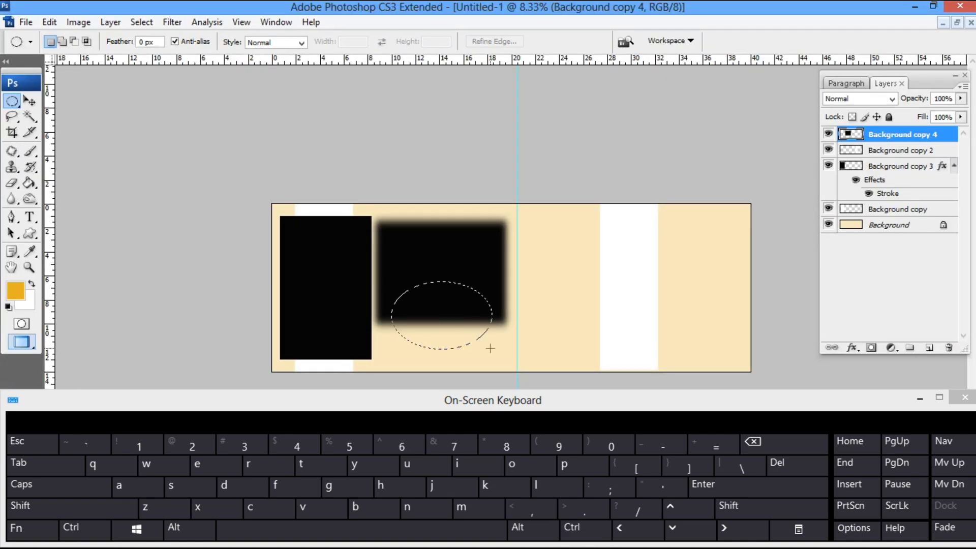
drag(490, 348, 493, 358)
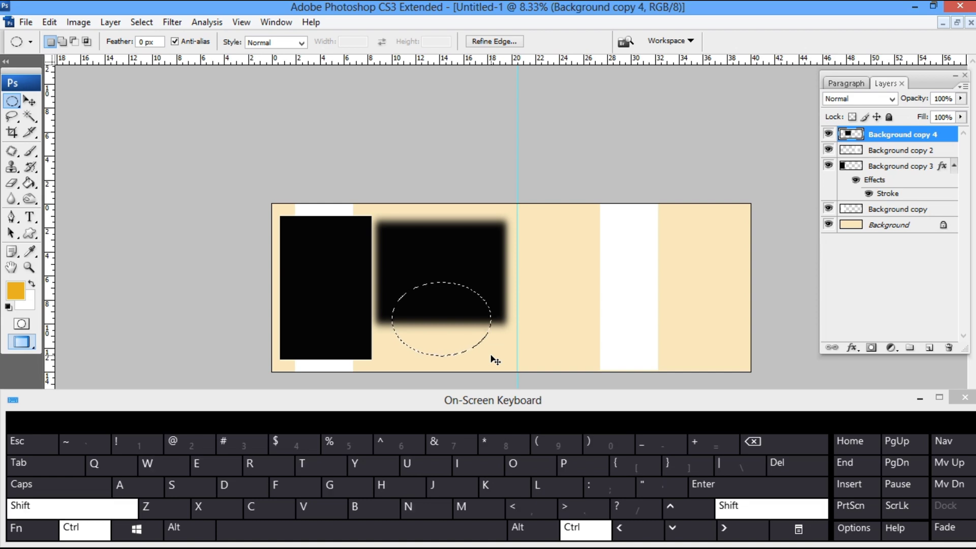
key(ctrl+shift+n)
key(Return)
key(alt+BackSpace)
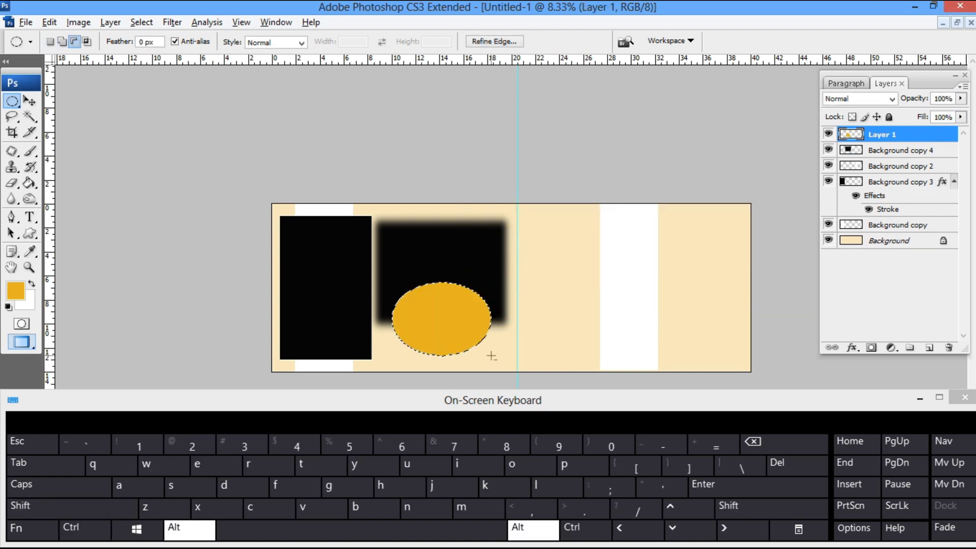
Turn the orange ellipse black by lowering its Lightness fully in Hue/Saturation.
key(ctrl+u)
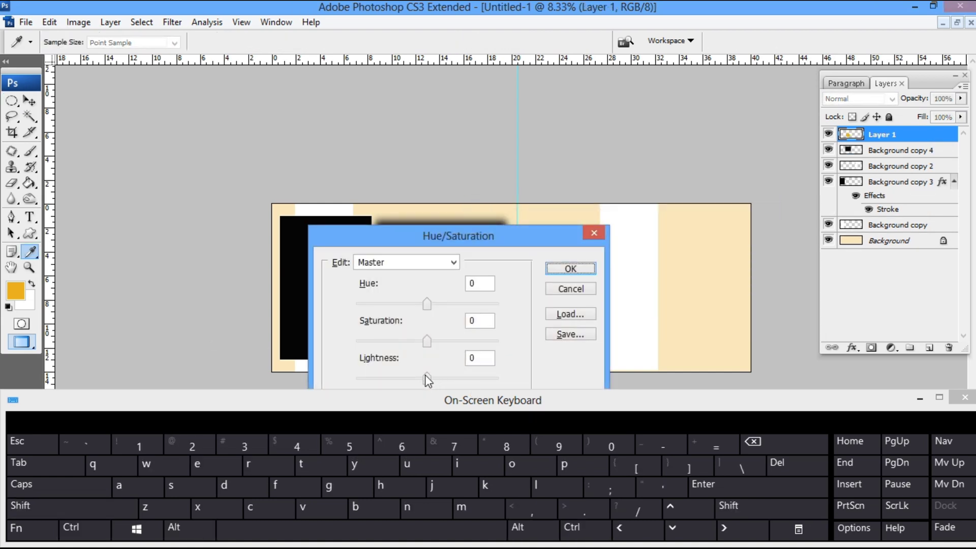
drag(425, 375, 357, 379)
key(Return)
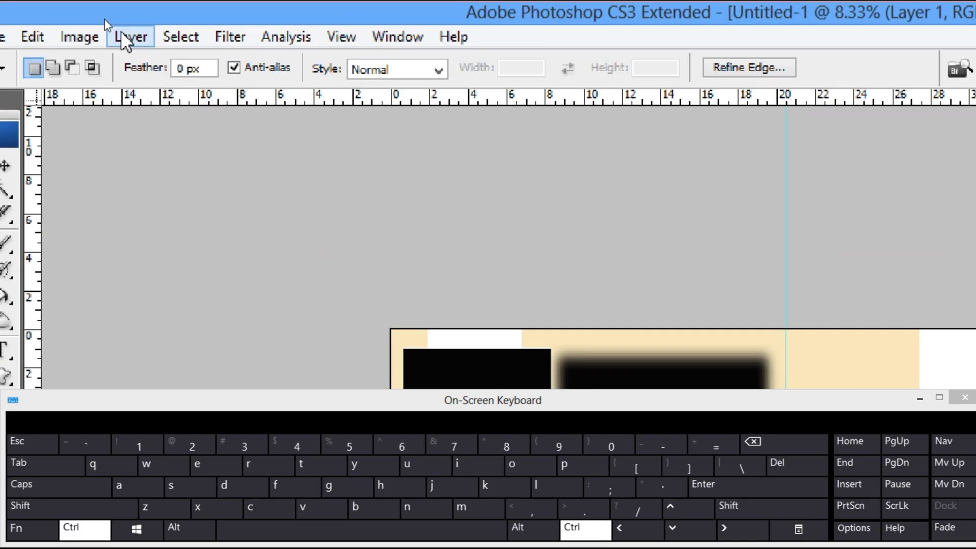
Add a 3 px outside stroke in white to the black ellipse and clear the selection.
click(109, 22)
mouse_move(240, 178)
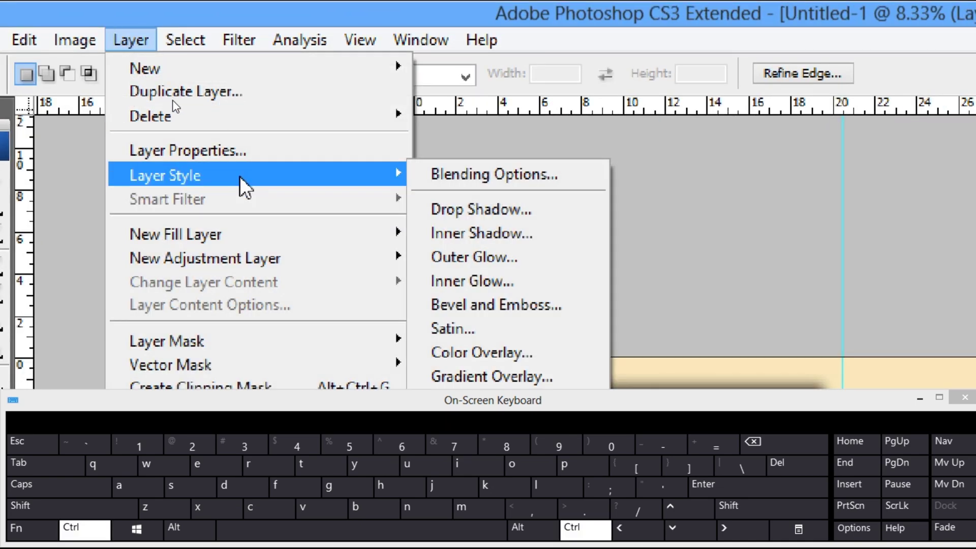
click(328, 244)
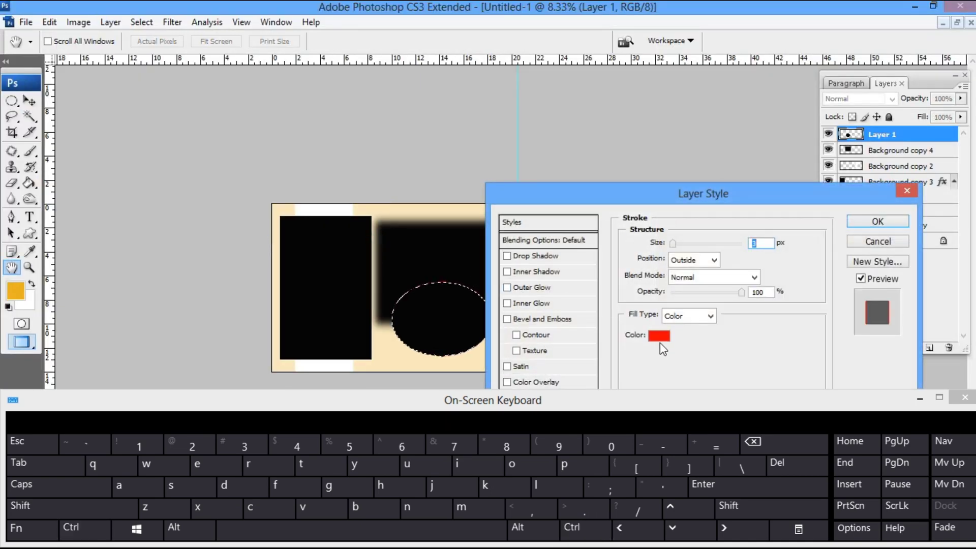
click(660, 335)
click(241, 264)
key(Return)
key(Return)
key(ctrl+d)
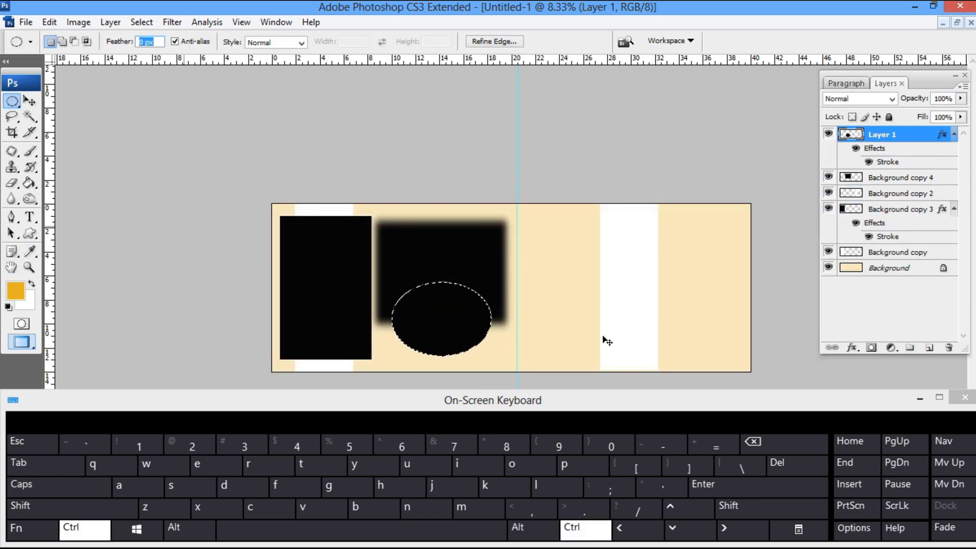
text(v)
key(Return)
text(z)
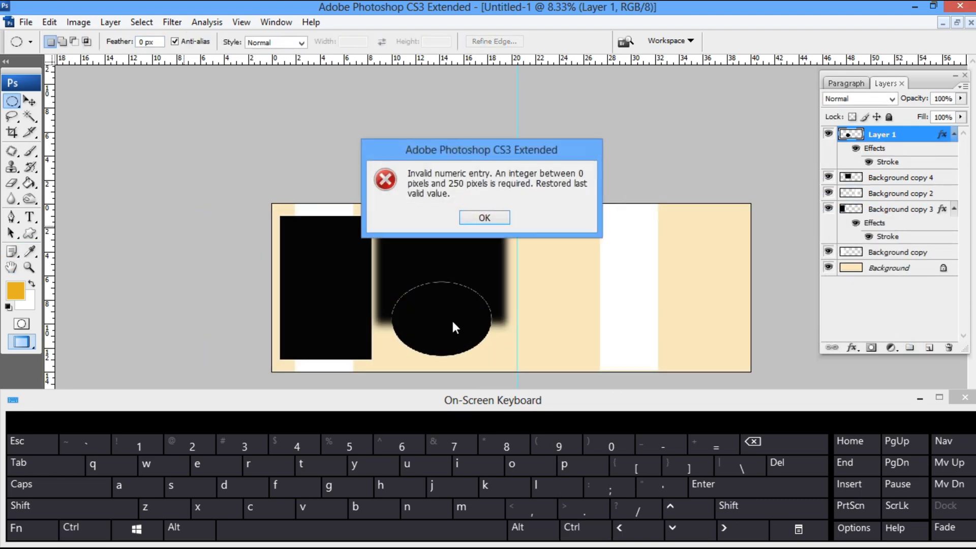
click(475, 221)
Transform the ellipse to about 91.5% width, rotated about -10.5°, and lower it over the soft box's bottom edge.
key(z)
right_click(453, 273)
click(480, 285)
key(v)
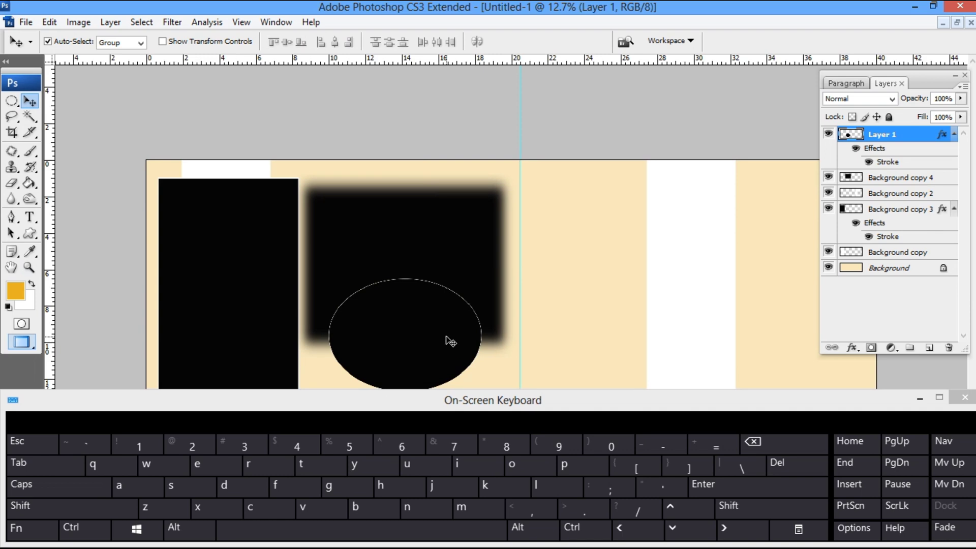
key(ctrl+minus)
key(ctrl+minus)
key(ctrl+t)
drag(495, 319, 484, 346)
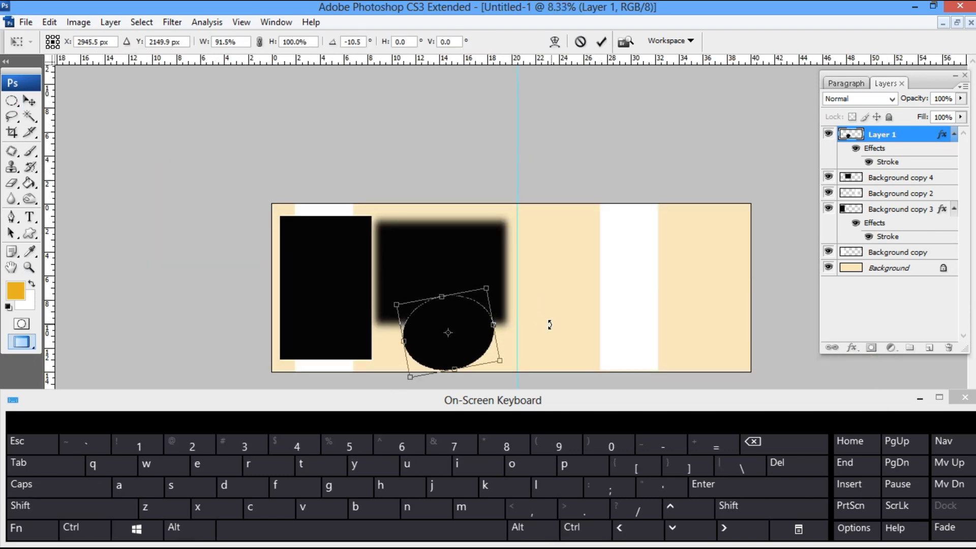
key(Return)
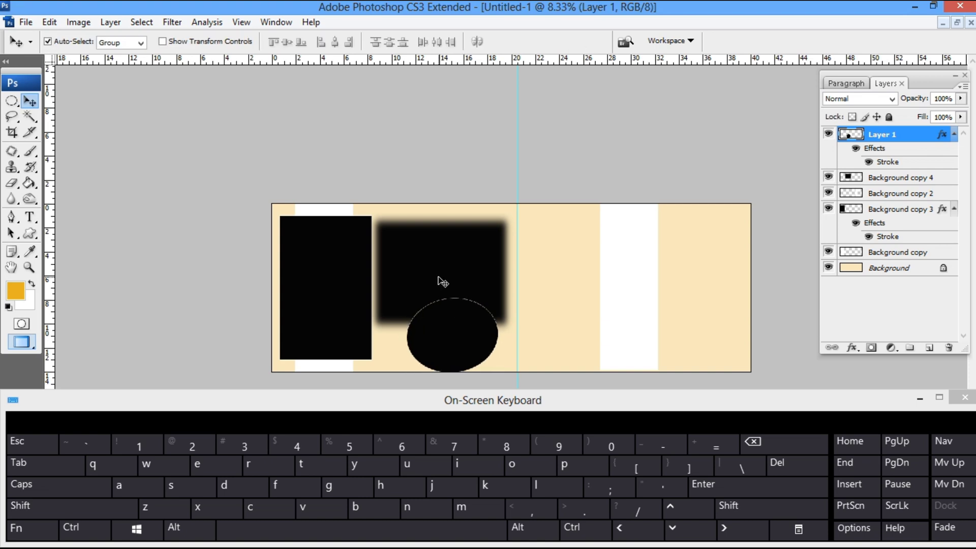
Place a copy of the ellipse behind the original and enlarge it so its rim extends past the sides and bottom.
click(443, 282)
click(475, 338)
drag(476, 339, 484, 355)
key(ctrl+t)
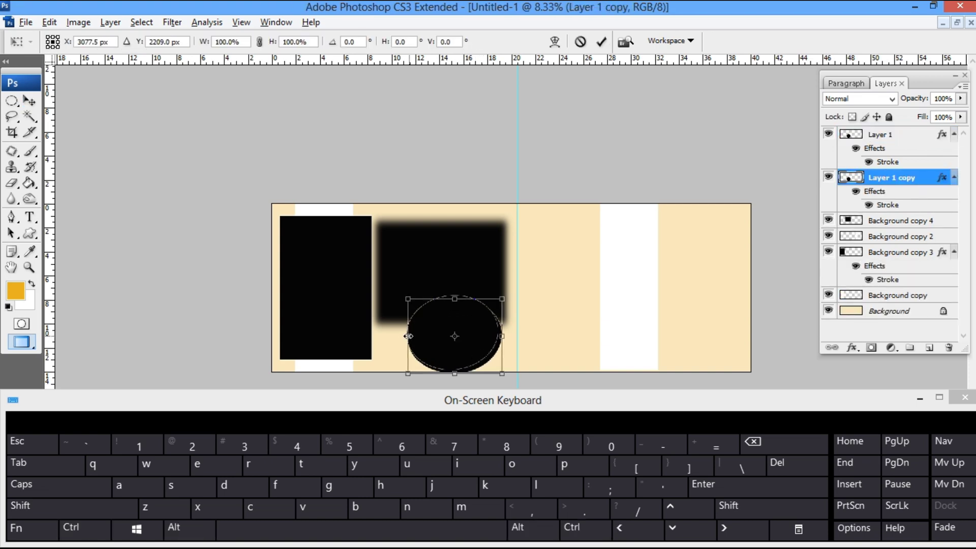
key(Return)
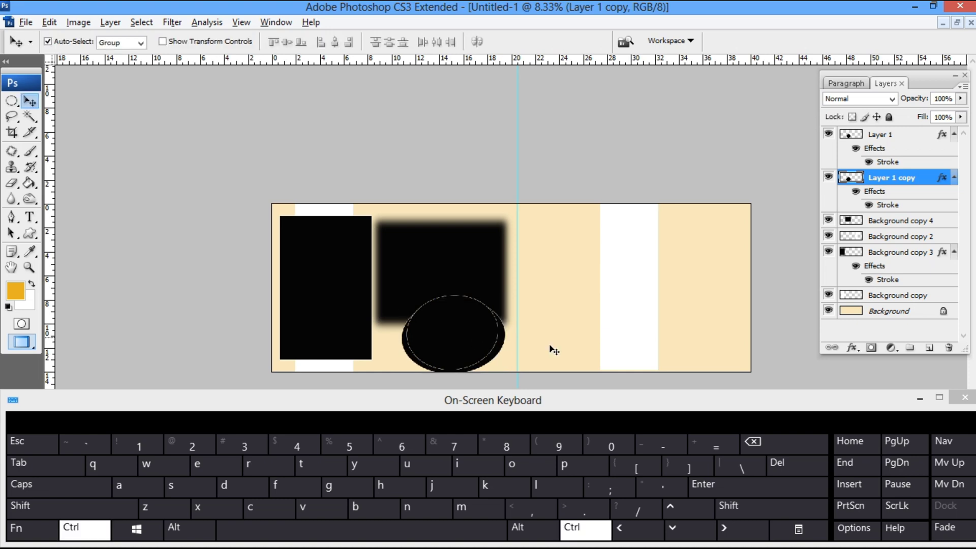
Lower the ellipse copy's lightness with Hue/Saturation and set its layer opacity to 30%.
key(ctrl+u)
drag(471, 226, 698, 180)
drag(650, 322, 597, 315)
key(Return)
key(3)
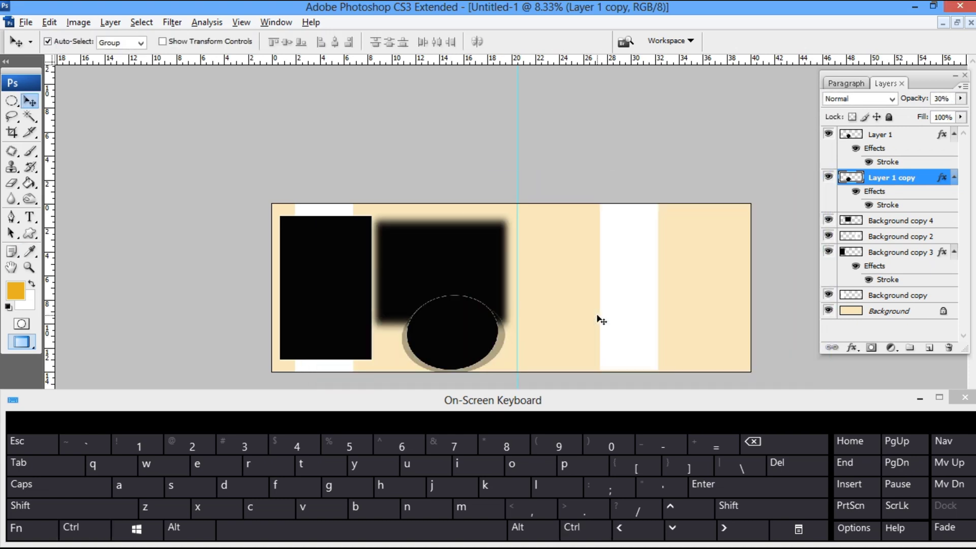
Move the second white strip to about 21 inches from the canvas's left edge, just past the vertical guide.
key(z)
right_click(449, 286)
click(459, 291)
key(v)
drag(698, 319, 593, 289)
key(ctrl+minus)
key(ctrl+minus)
Place a copy of the stroked black rectangle over the second white strip and bring it forward above the strip.
click(343, 294)
key(ctrl+bracketright)
key(ctrl+bracketright)
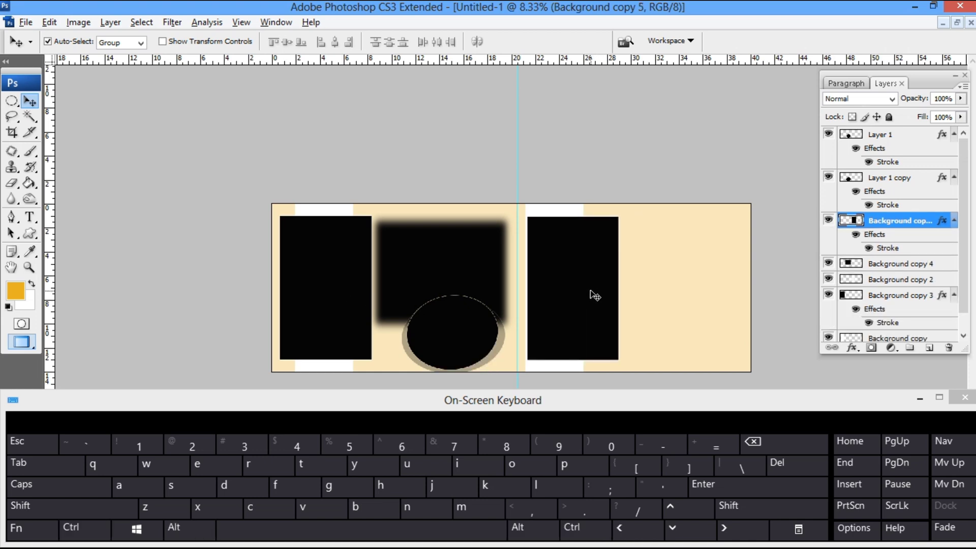
Copy the soft-edged black box to the canvas's right end, scale it to 89.3% width and stretch it taller.
drag(480, 274, 751, 279)
key(ctrl+t)
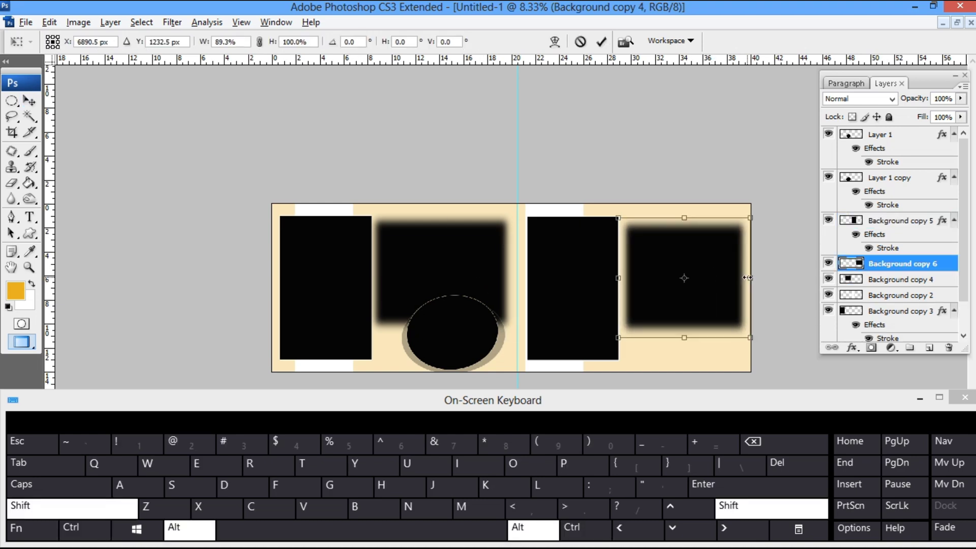
drag(686, 338, 686, 359)
key(Return)
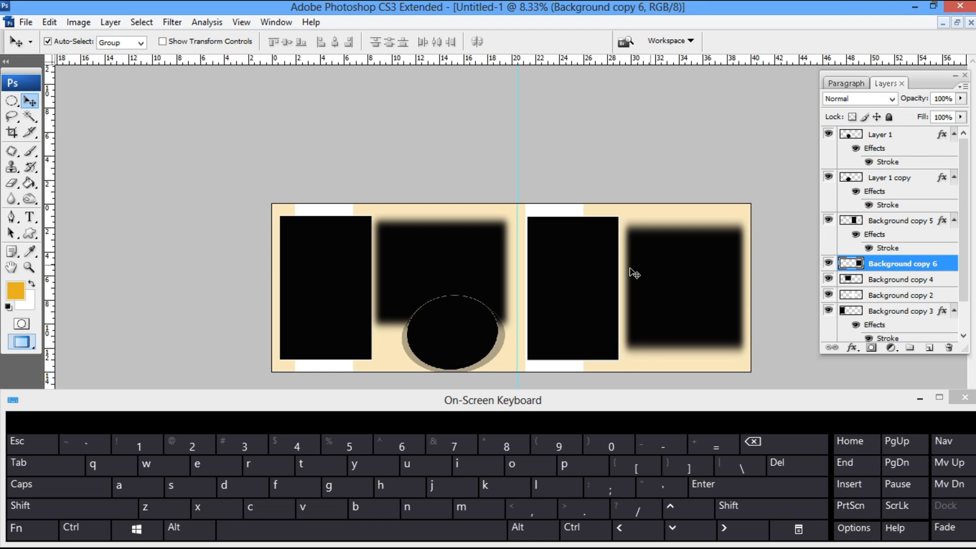
Open the beach proposal photo from the creativity folder on the desktop.
key(ctrl+space)
ctrl+right_click(485, 279)
click(491, 286)
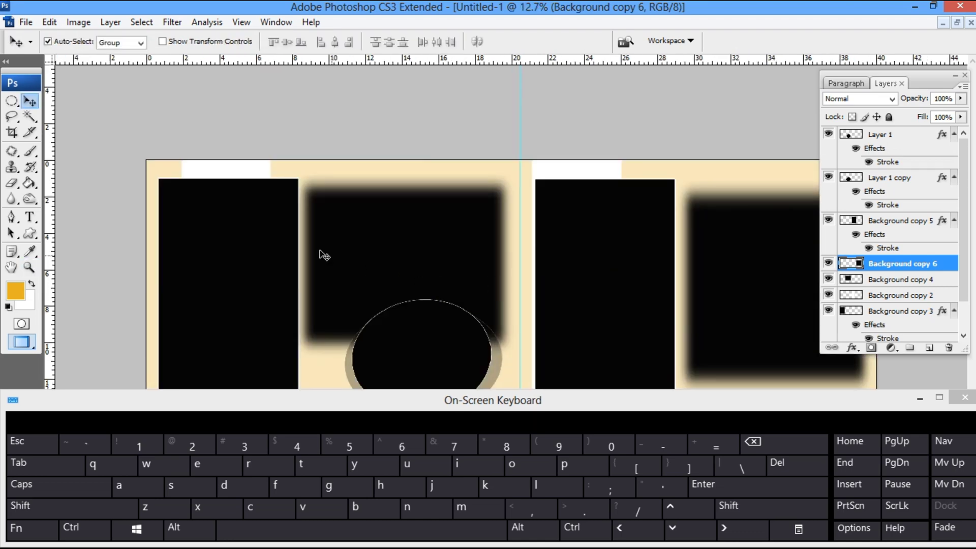
click(25, 22)
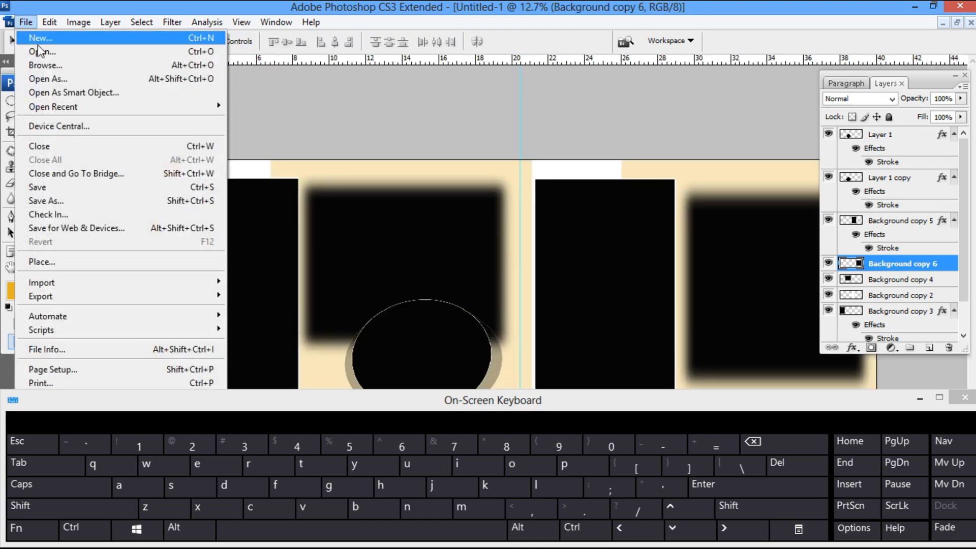
click(35, 49)
click(46, 135)
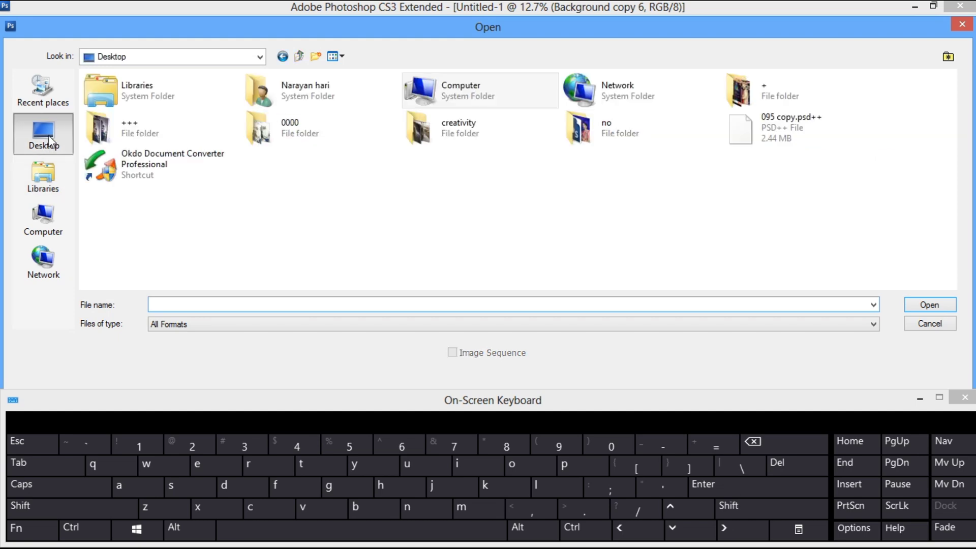
double_click(444, 142)
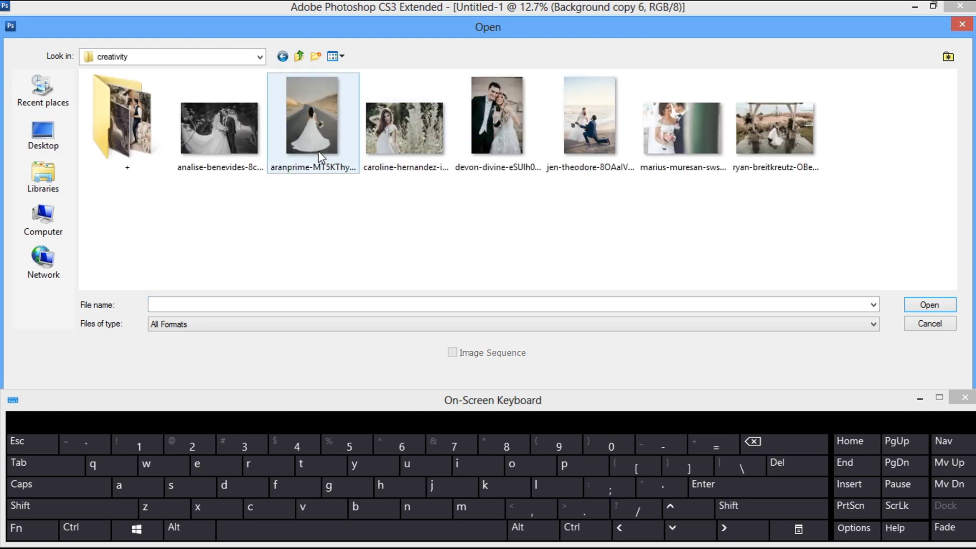
click(589, 152)
click(932, 305)
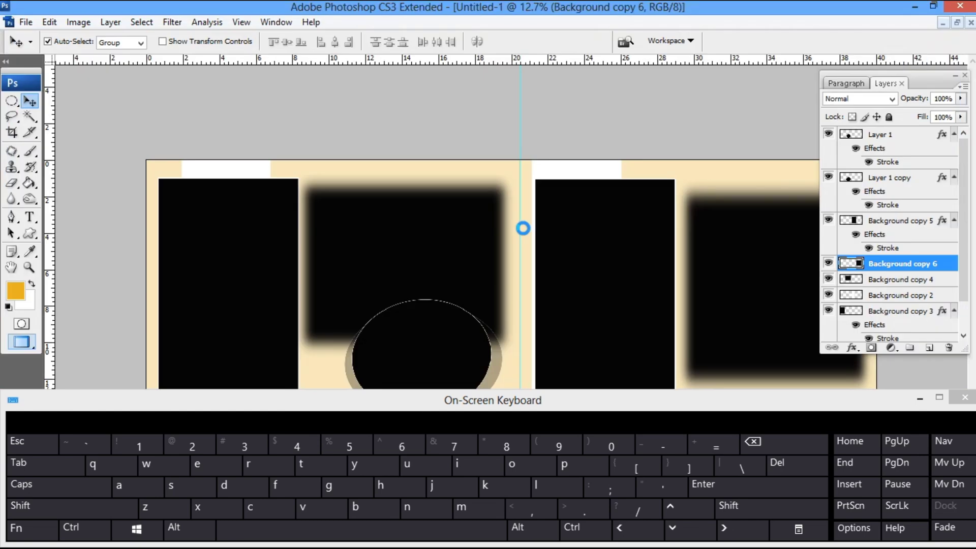
Cut the entire photo to the clipboard and close its file without saving changes.
key(z)
right_click(497, 244)
click(503, 249)
key(ctrl+a)
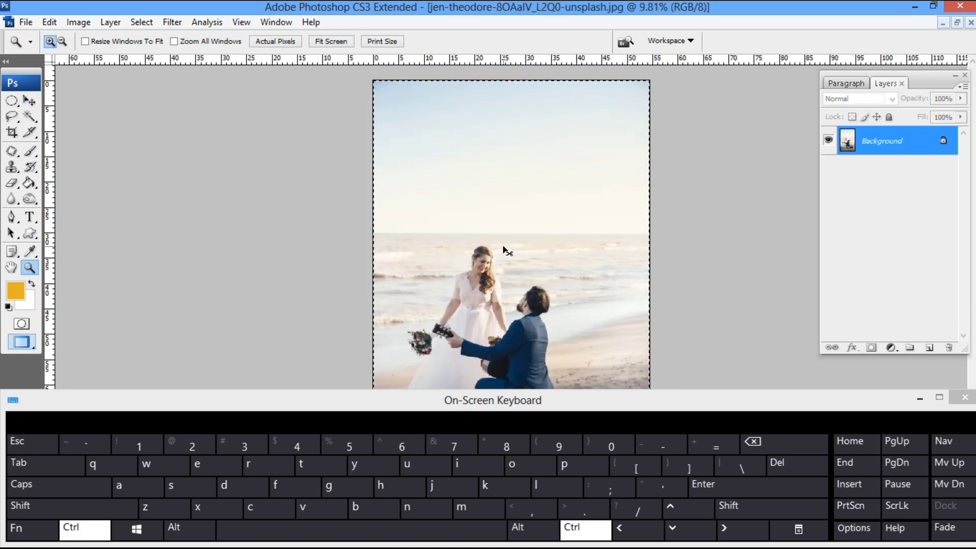
key(ctrl+x)
key(ctrl+w)
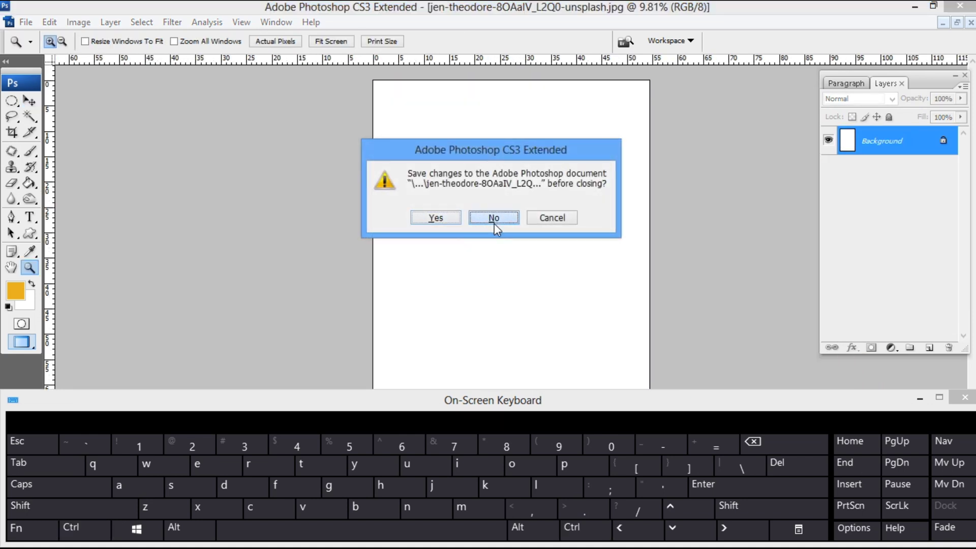
click(494, 218)
key(v)
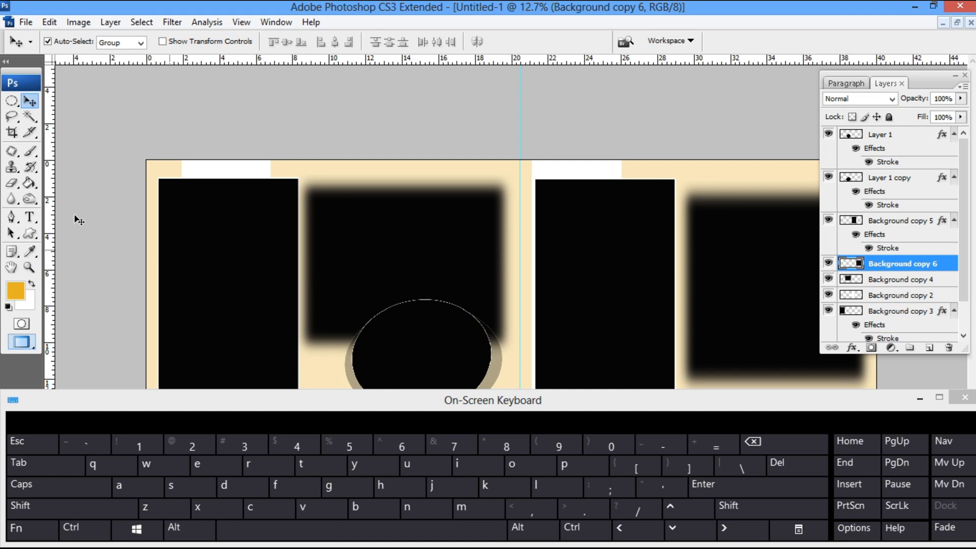
Select the first black rectangle's area with the Magic Wand and paste the beach photo into that selection.
click(28, 120)
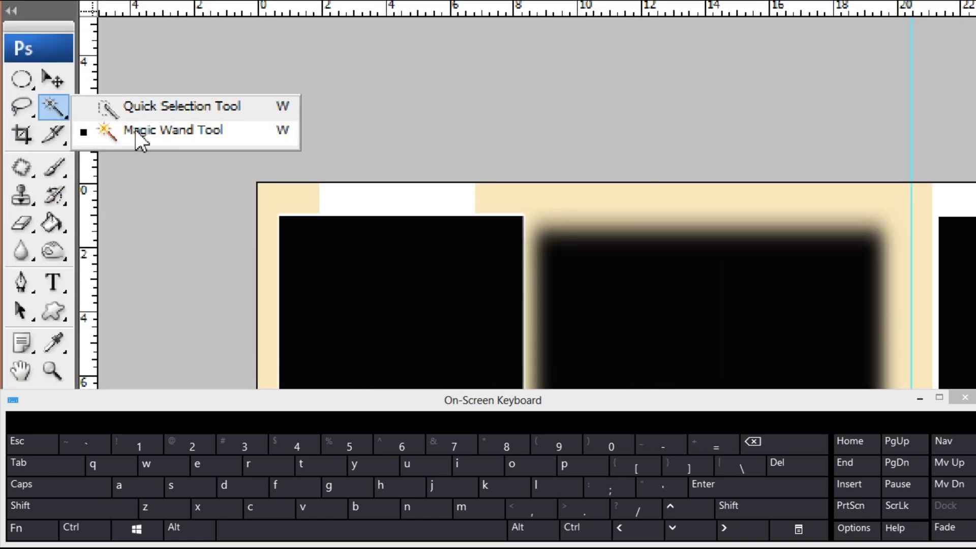
click(135, 131)
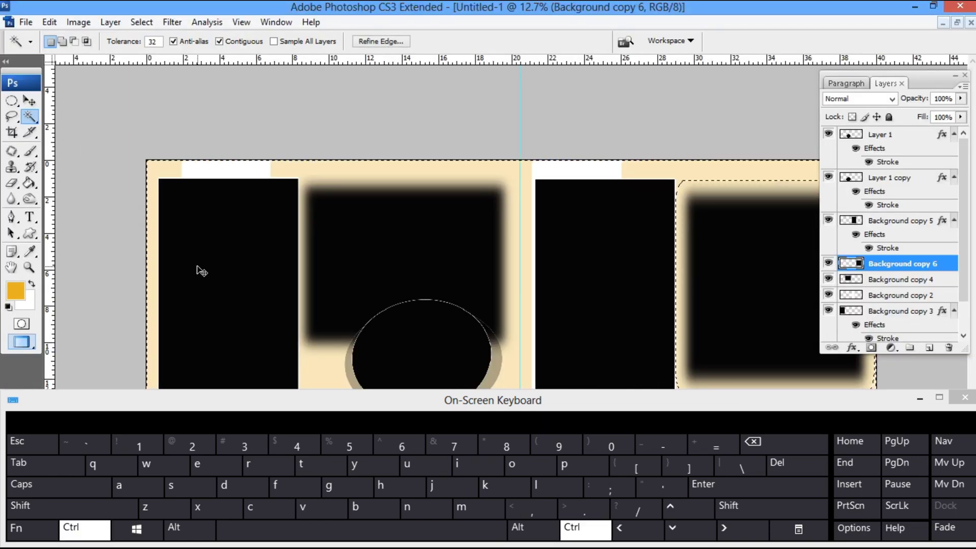
ctrl+click(213, 274)
click(219, 276)
key(ctrl+shift+v)
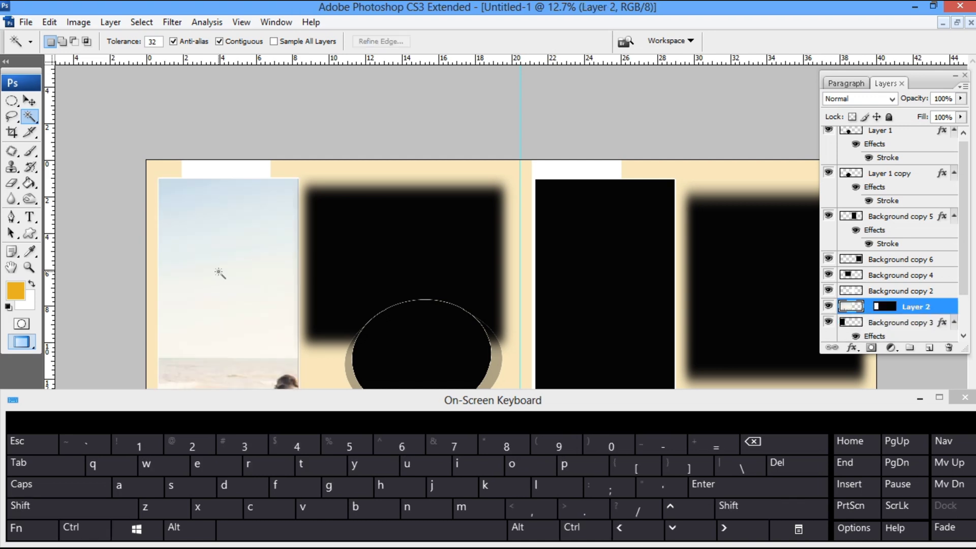
Scale the pasted beach photo to 44.7% and position it so the couple fills the first tall rectangle.
key(ctrl+t)
drag(351, 222, 398, 317)
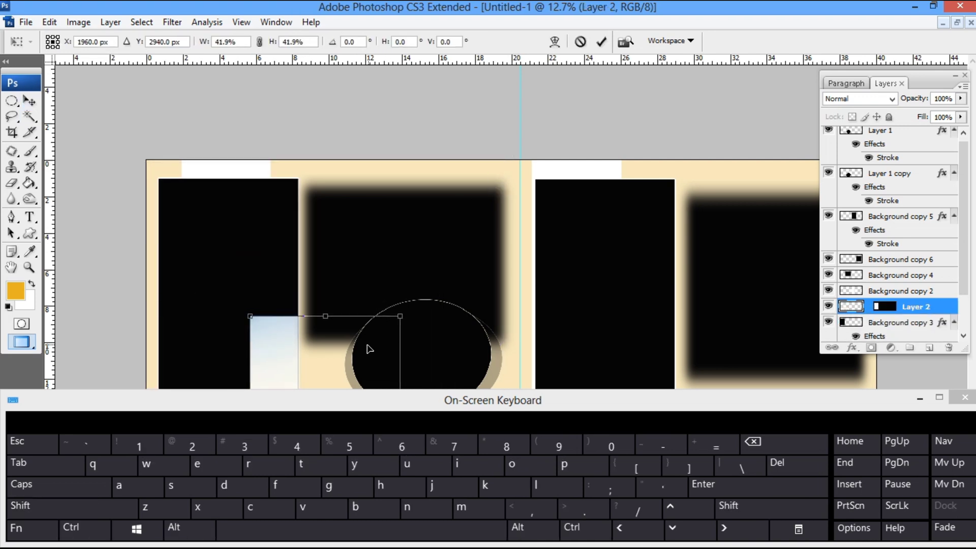
drag(370, 349, 281, 209)
drag(311, 178, 317, 170)
drag(270, 258, 269, 248)
key(Return)
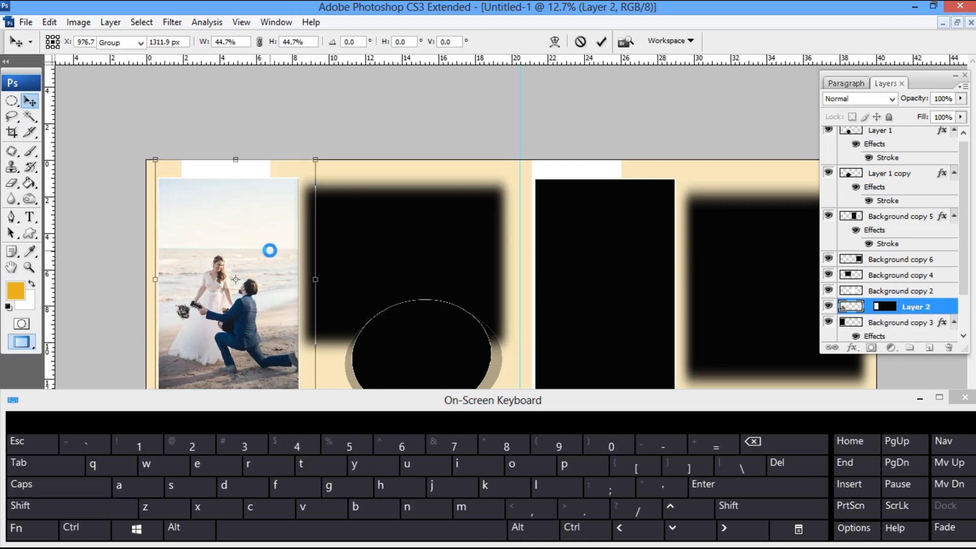
Open the photo of the couple kissing under the wooden pergola from the creativity folder.
key(alt+Tab)
click(597, 283)
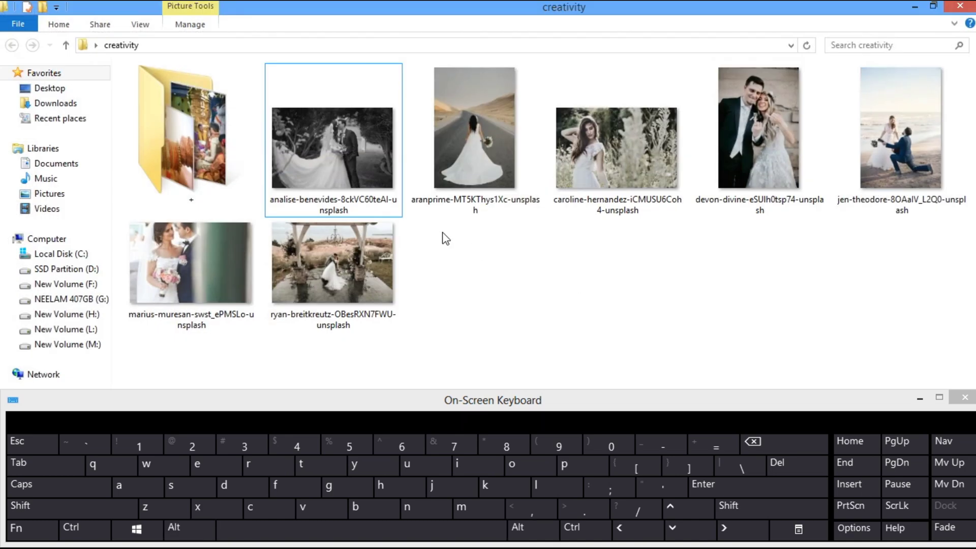
click(558, 216)
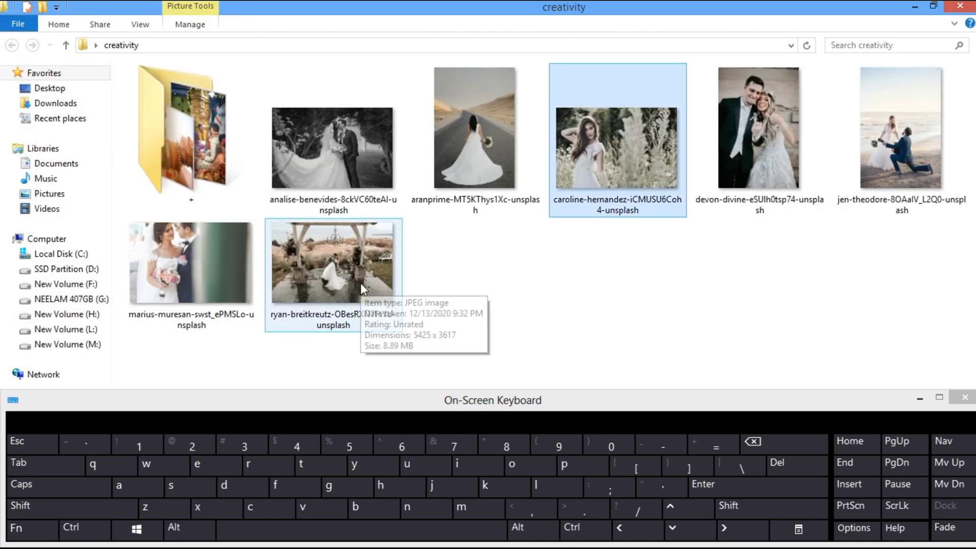
click(931, 8)
drag(585, 316, 82, 298)
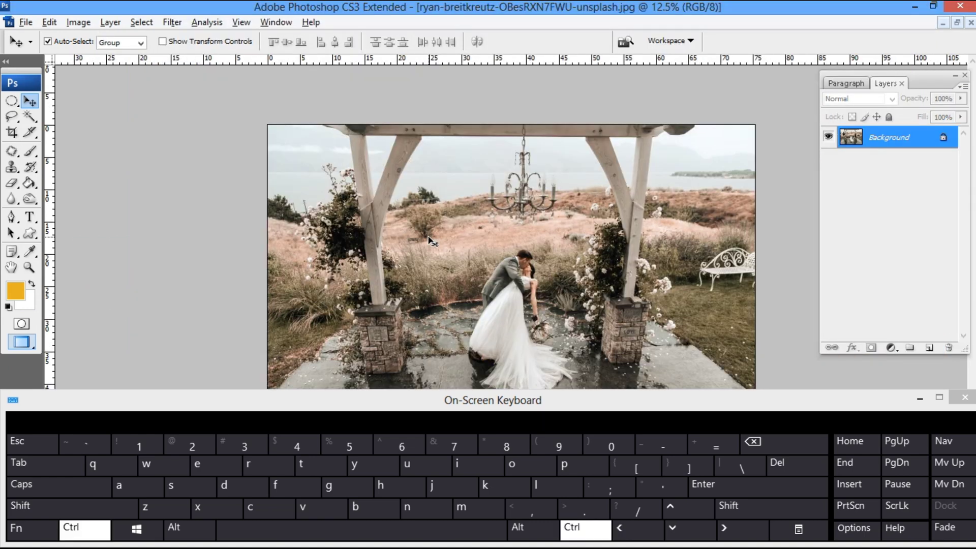
Cut the entire pergola photo to the clipboard and close its file without saving changes.
key(ctrl+a)
key(ctrl+x)
key(ctrl+w)
click(491, 217)
Paste the pergola photo clipped to the first soft-edged black box, then scale it to 48.0% and move it over the box.
click(371, 283)
key(ctrl+v)
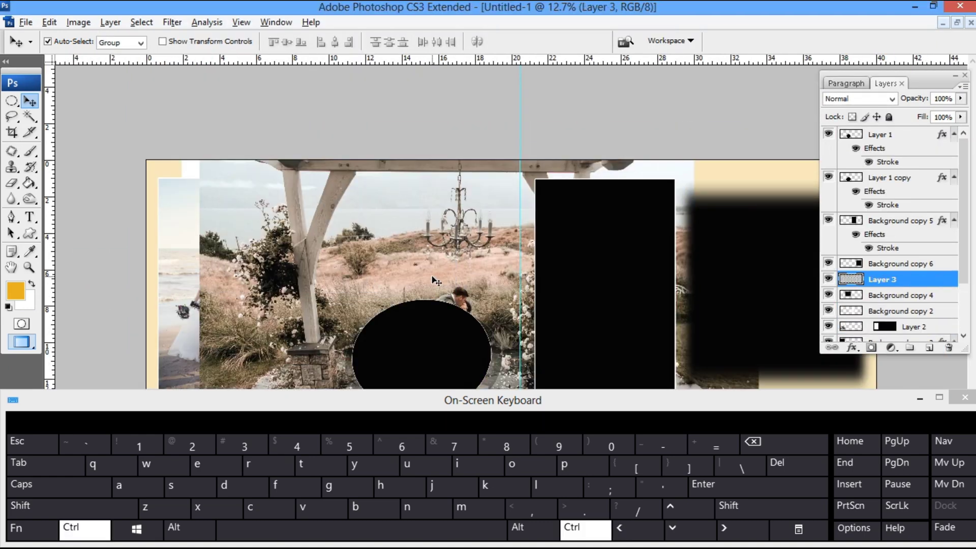
key(ctrl+alt+g)
key(ctrl+t)
drag(697, 164, 566, 245)
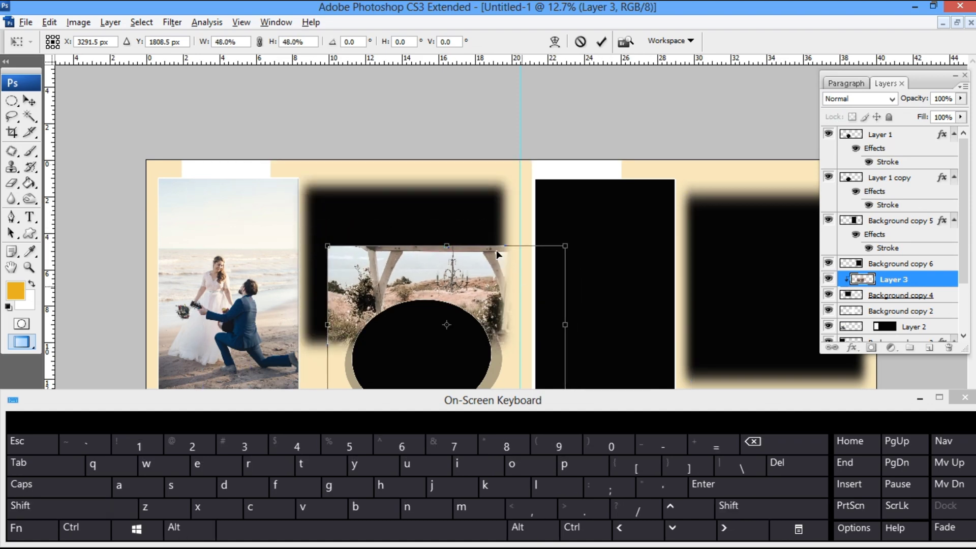
drag(524, 286, 484, 226)
key(Return)
Stretch the soft-edged box behind the pergola photo up towards the canvas's top edge and adjust its width.
right_click(442, 289)
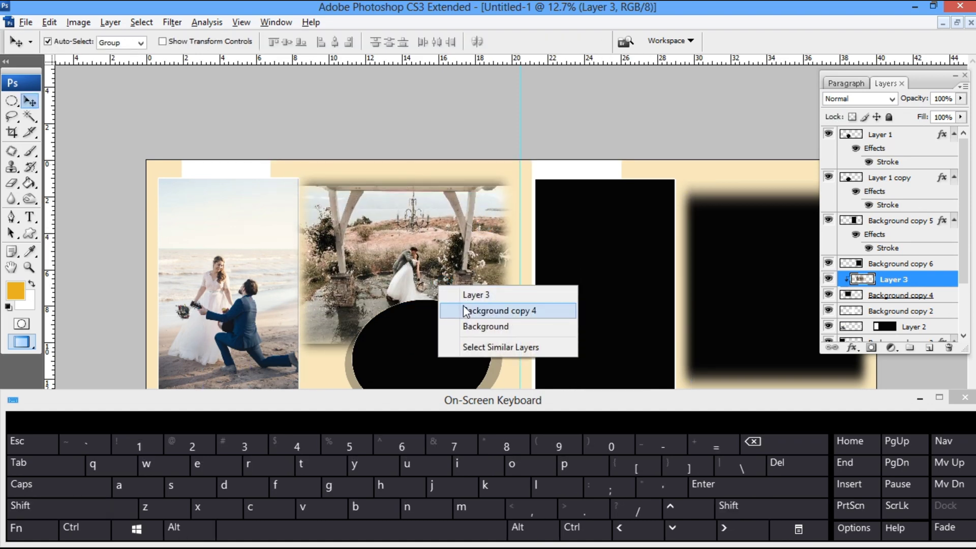
click(496, 309)
key(ctrl+t)
drag(404, 175, 405, 156)
drag(517, 256, 482, 255)
double_click(477, 272)
Enlarge the clipped pergola photo to fill the resized soft-edged box.
key(ctrl+t)
drag(532, 169, 569, 146)
key(Return)
Open the black-and-white couple photo, cut all of it to the clipboard and close its file without saving changes.
key(alt+Tab)
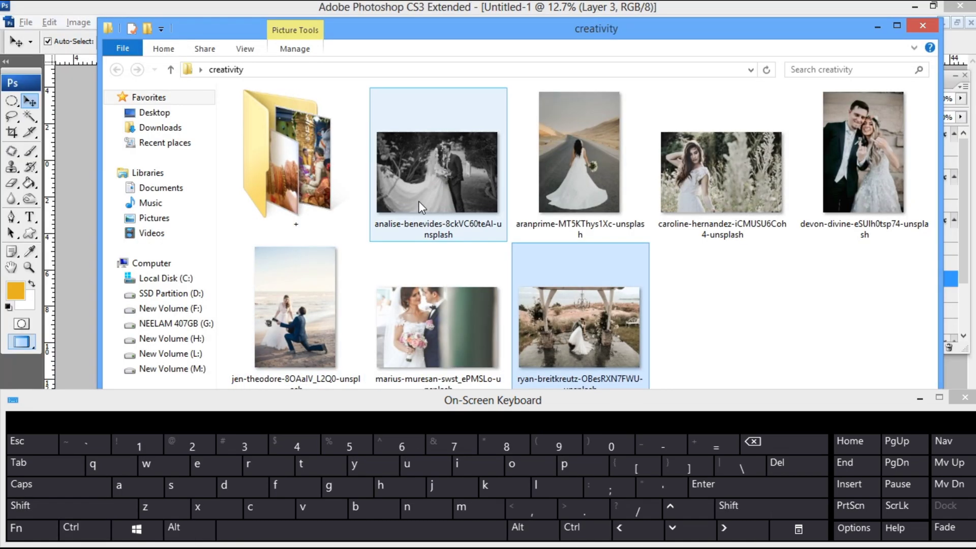
click(78, 263)
key(z)
right_click(502, 256)
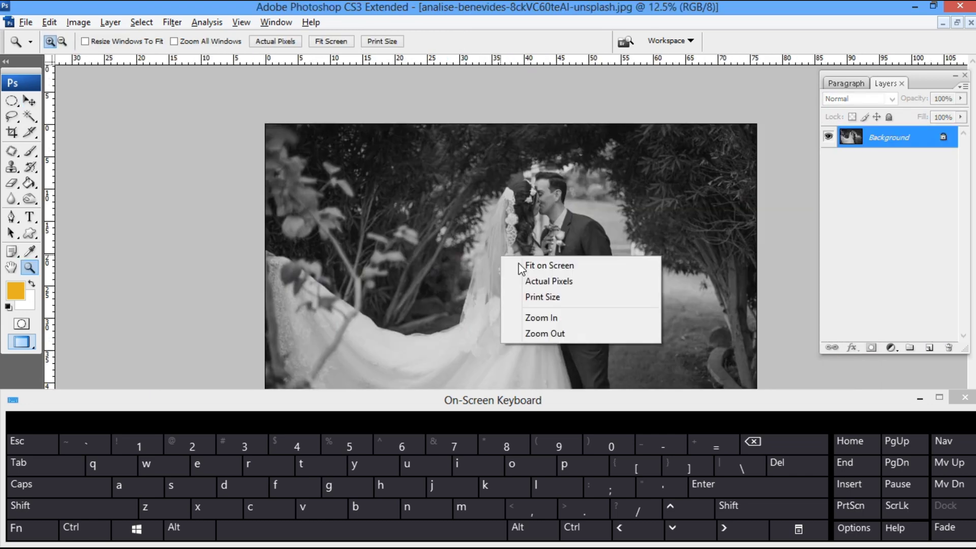
click(520, 266)
key(ctrl+w)
click(498, 217)
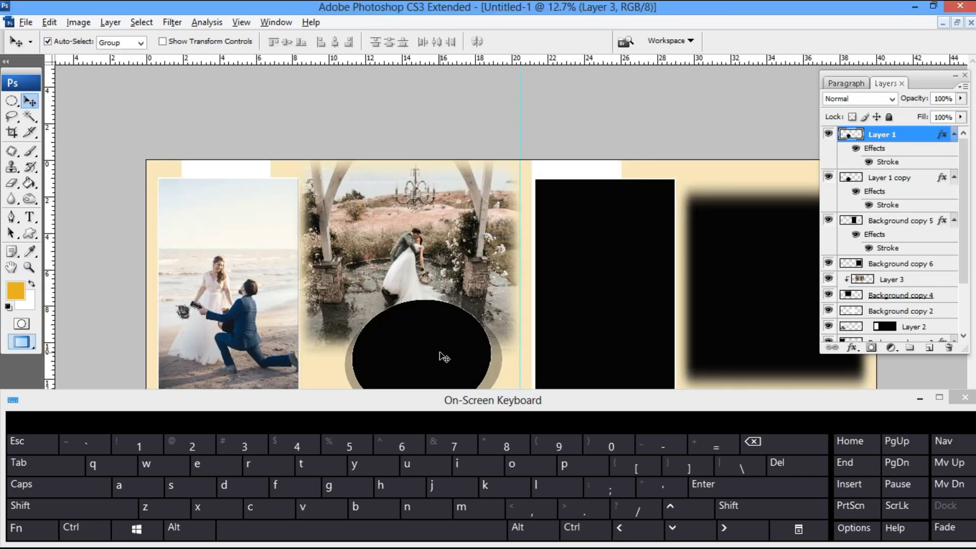
Paste the black-and-white photo into the black ellipse's Magic Wand selection and scale it down so the couple fits inside.
key(w)
click(445, 356)
key(ctrl+shift+v)
key(ctrl+t)
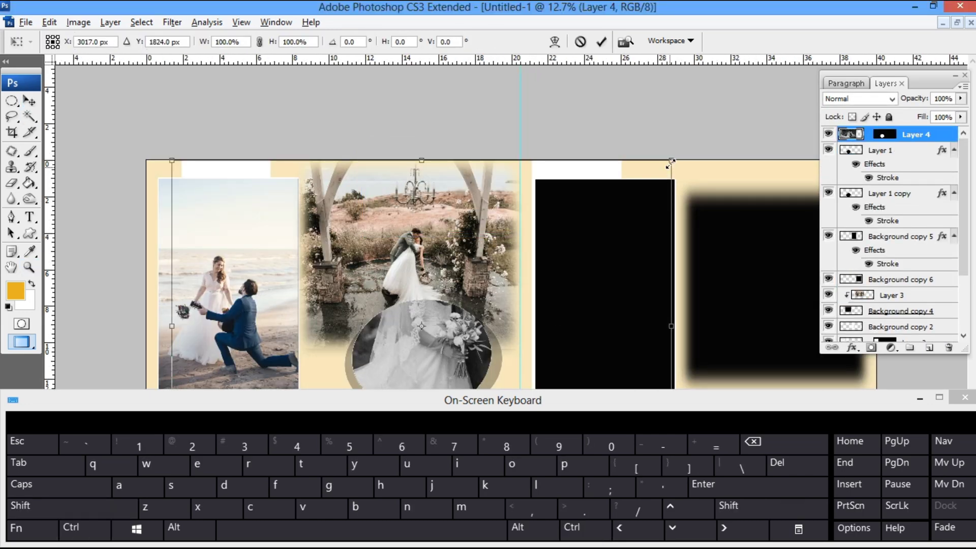
drag(670, 163, 509, 304)
double_click(361, 327)
Move the black-and-white photo's file into the + folder and open the photo of the bride on the road.
key(alt+Tab)
drag(407, 196, 340, 228)
drag(455, 197, 88, 265)
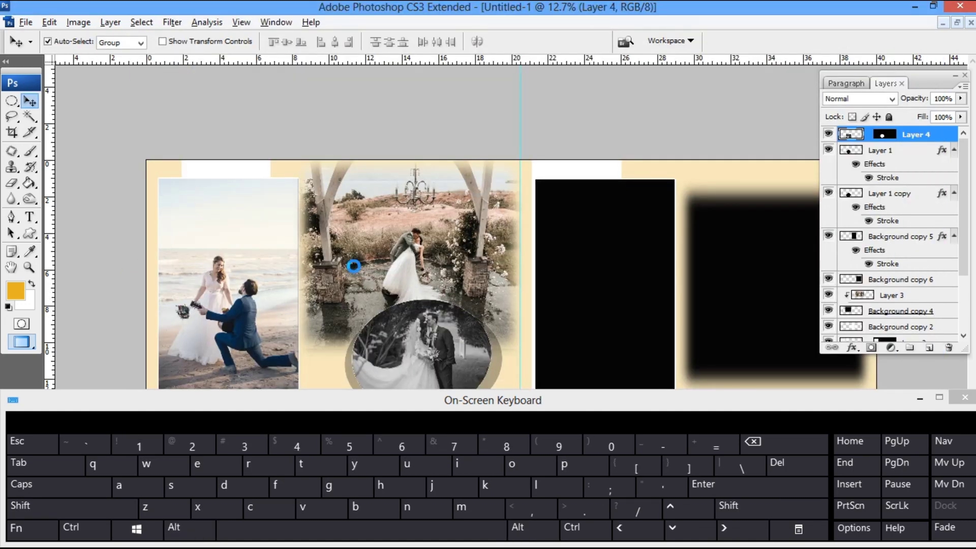
Cut the entire road bride photo to the clipboard and close its file without saving changes.
key(z)
right_click(496, 258)
click(507, 265)
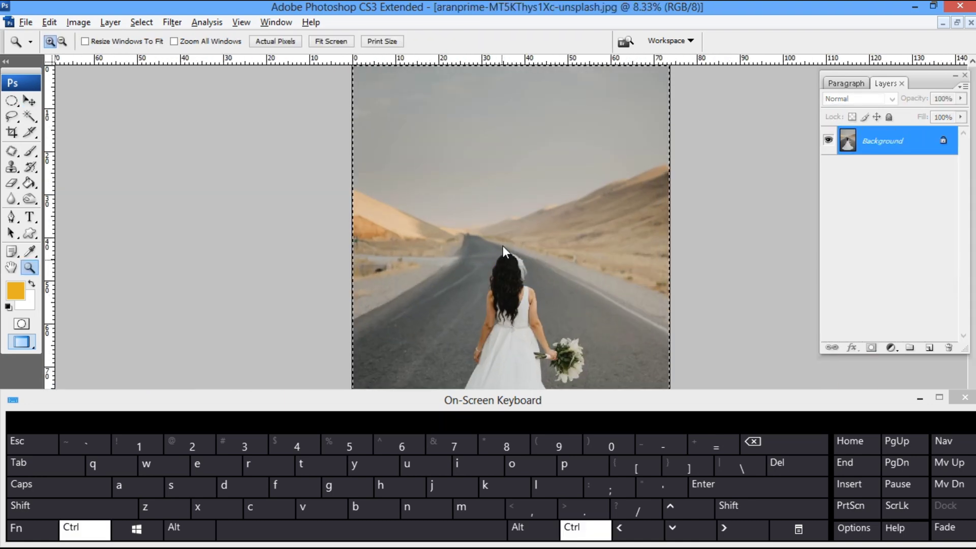
key(ctrl+w)
click(495, 215)
Narrow the second tall black rectangle from its right edge and shift the white strip behind it slightly left.
key(ctrl+t)
drag(677, 289, 655, 288)
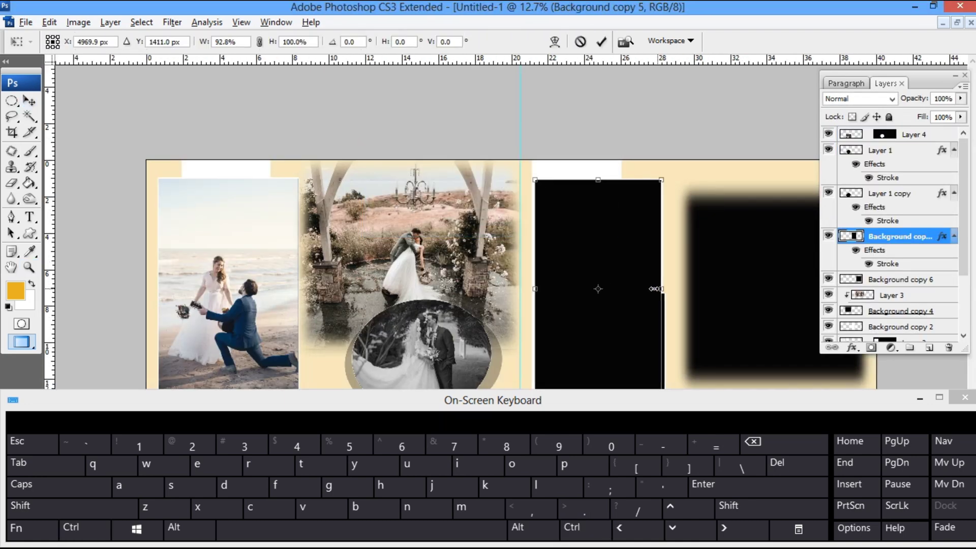
key(Return)
key(v)
click(601, 176)
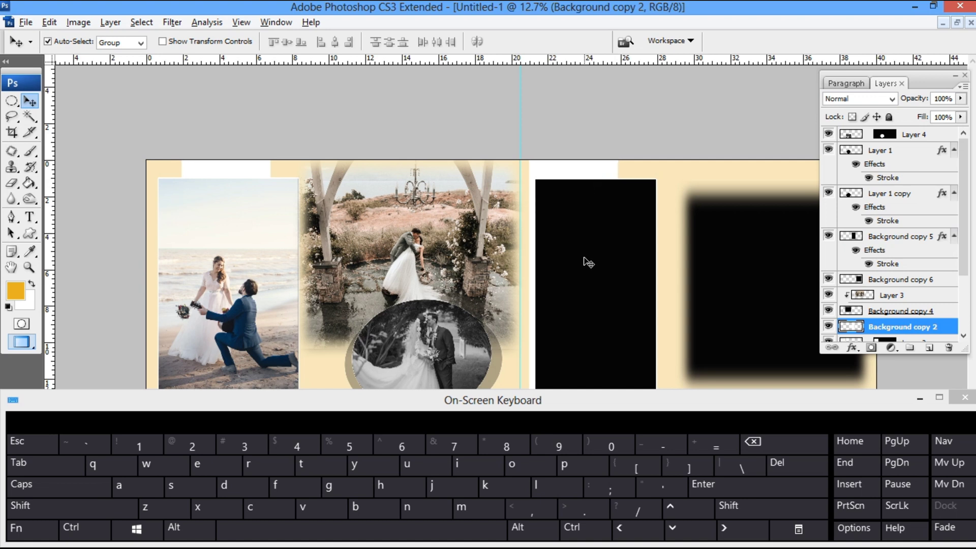
Select the second tall rectangle's black area with the Magic Wand and paste the road bride photo into it.
click(593, 285)
key(w)
click(590, 281)
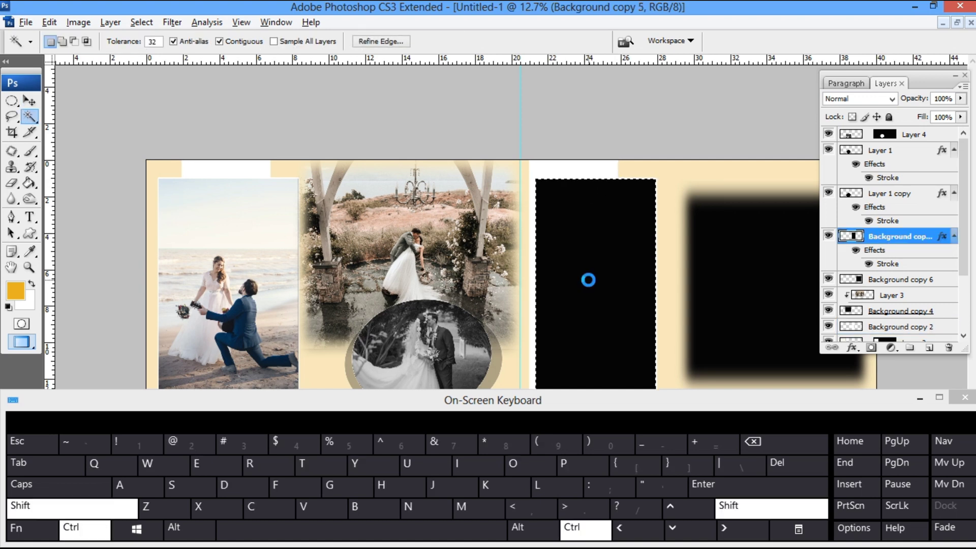
key(ctrl+shift+v)
Scale the road photo to 34.9% and position it so the bride is centred in the second rectangle.
key(ctrl+t)
drag(595, 176, 616, 210)
drag(619, 327, 623, 263)
drag(726, 121, 688, 178)
drag(612, 313, 613, 275)
Adjust the road bride photo's tones with Curves.
key(ctrl)
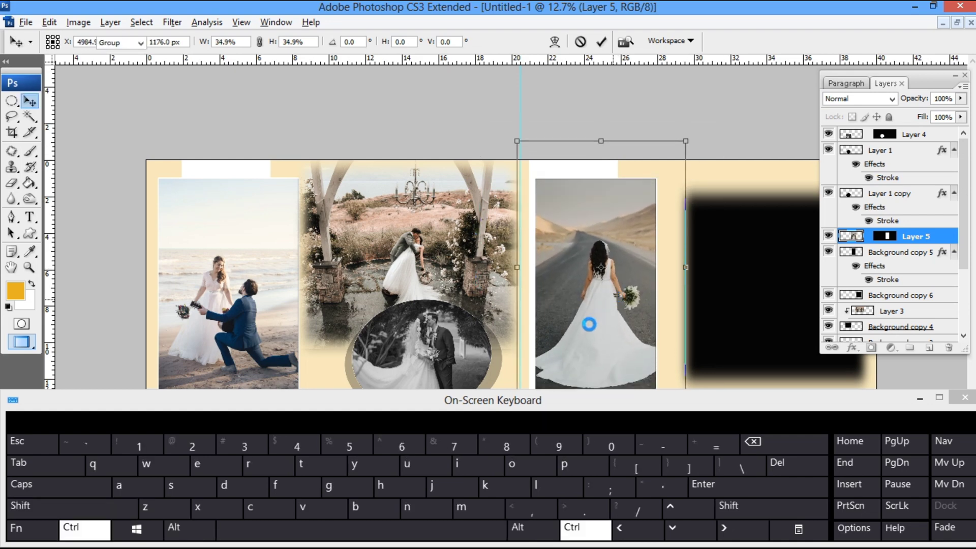
key(ctrl+m)
click(598, 333)
key(Return)
Open the close-up photo of the couple with the rose bouquet from the creativity folder.
key(z)
right_click(599, 337)
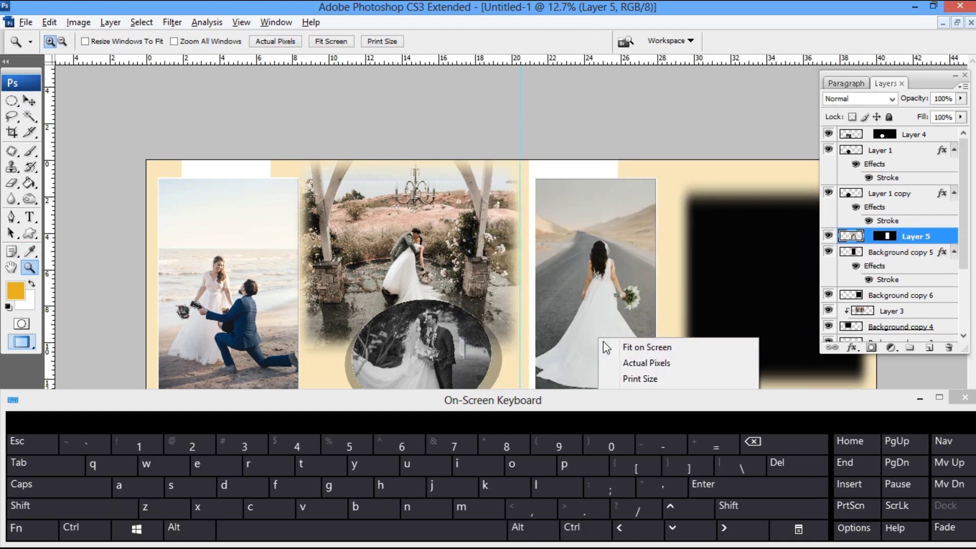
click(605, 345)
key(alt+Tab)
click(375, 303)
click(569, 191)
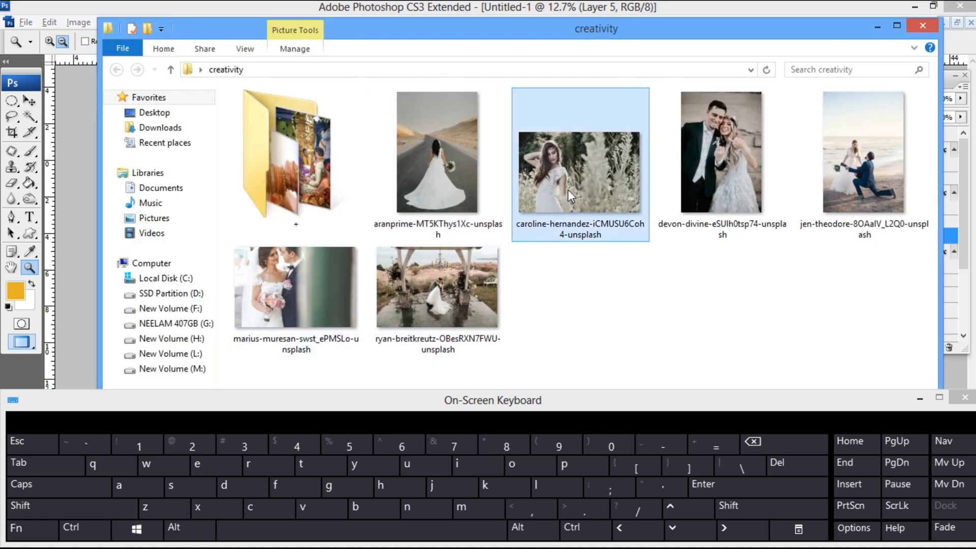
drag(295, 288, 84, 272)
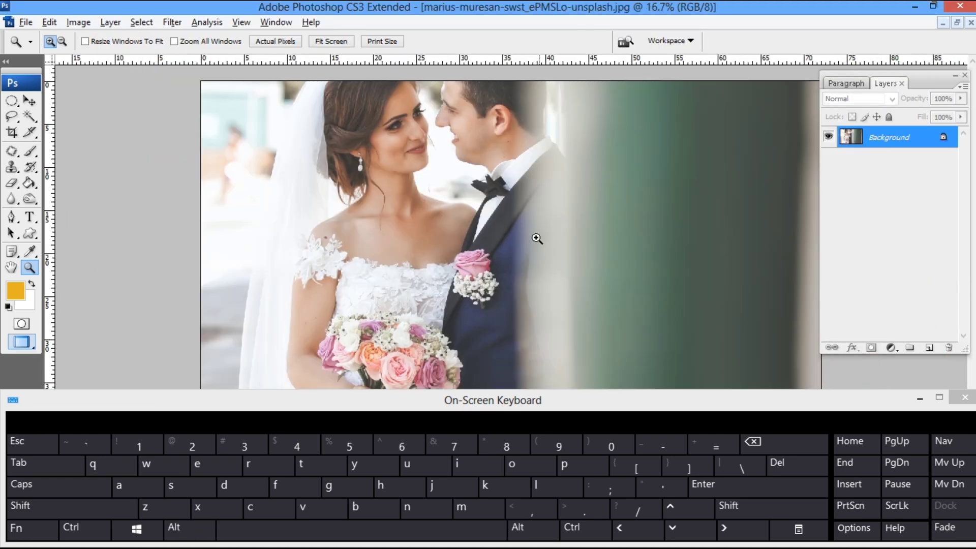
Cut the entire bouquet couple photo to the clipboard and close its file without saving changes.
right_click(533, 248)
key(ctrl+w)
click(496, 218)
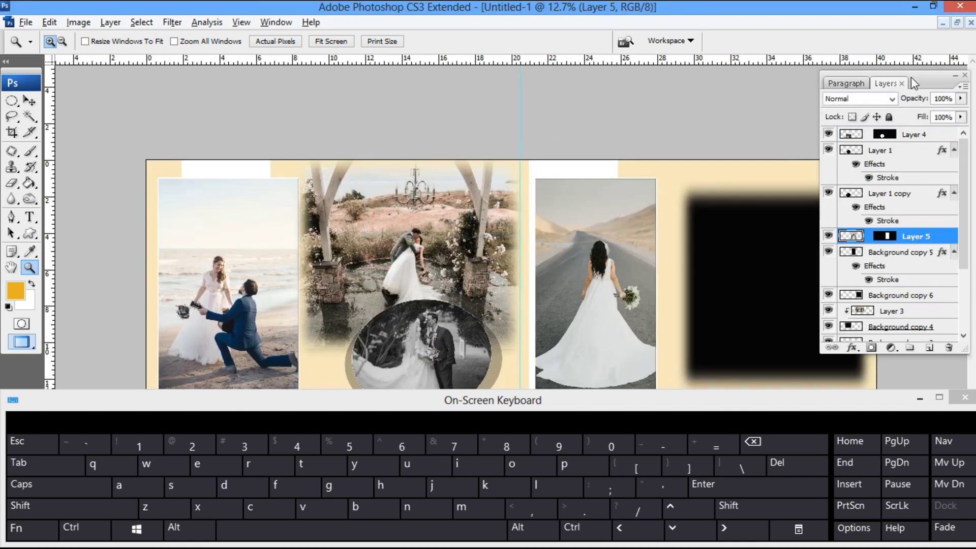
Move the Layers panel away from the layout's right end so the last soft-edged box is uncovered.
drag(913, 83, 248, 114)
key(ctrl+plus)
key(ctrl+minus)
key(ctrl+minus)
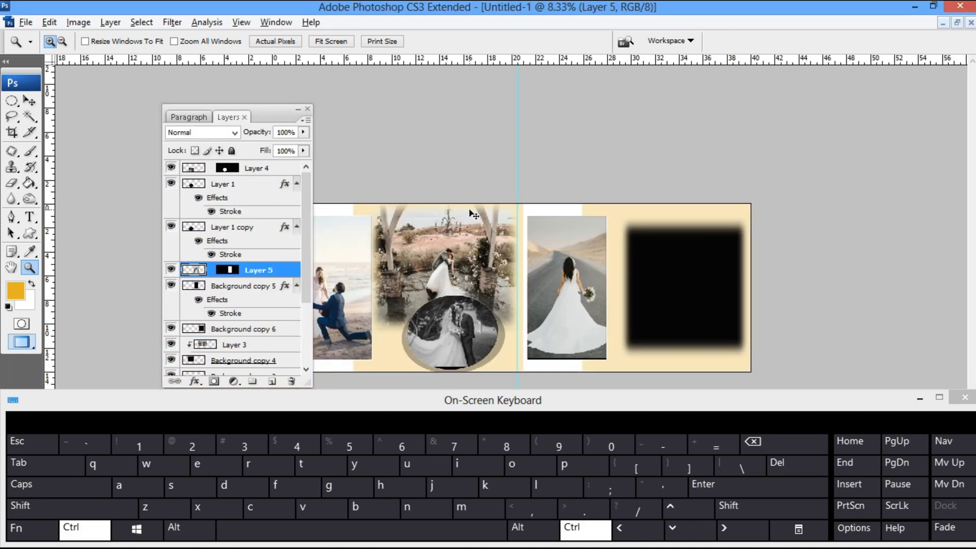
Lower the soft-edged black box at the layout's right end to the canvas's bottom edge.
key(v)
drag(668, 306, 672, 320)
key(alt+Tab)
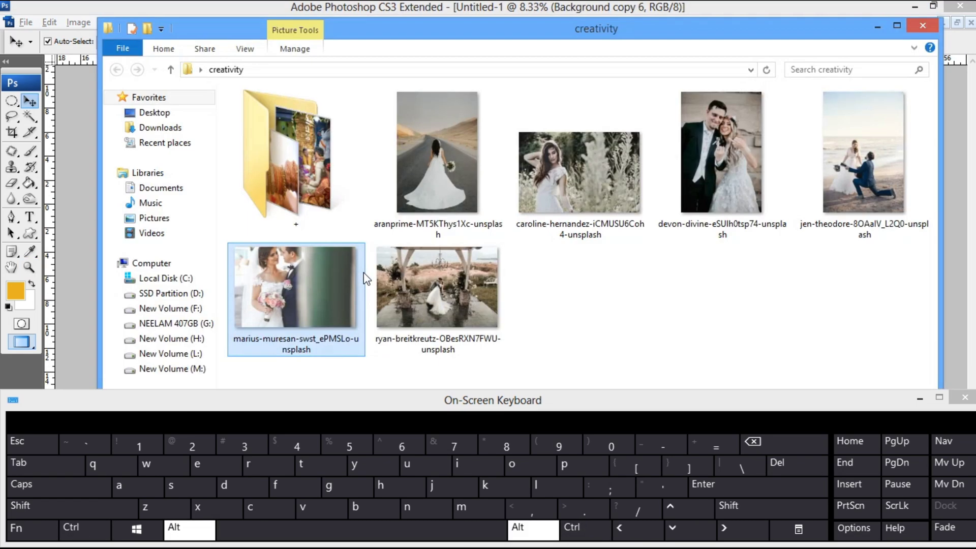
click(90, 238)
mouse_move(671, 287)
mouse_down()
mouse_move(672, 280)
mouse_move(676, 310)
mouse_move(683, 295)
mouse_up()
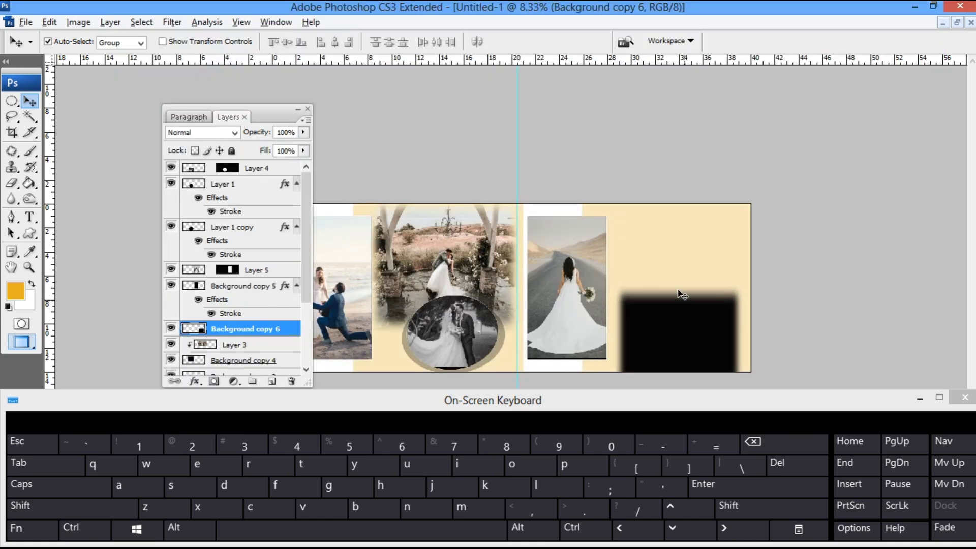
Select the Background layer and paste the bouquet couple photo directly above it.
key(z)
right_click(668, 259)
click(677, 266)
key(v)
right_click(737, 240)
click(757, 253)
key(ctrl+v)
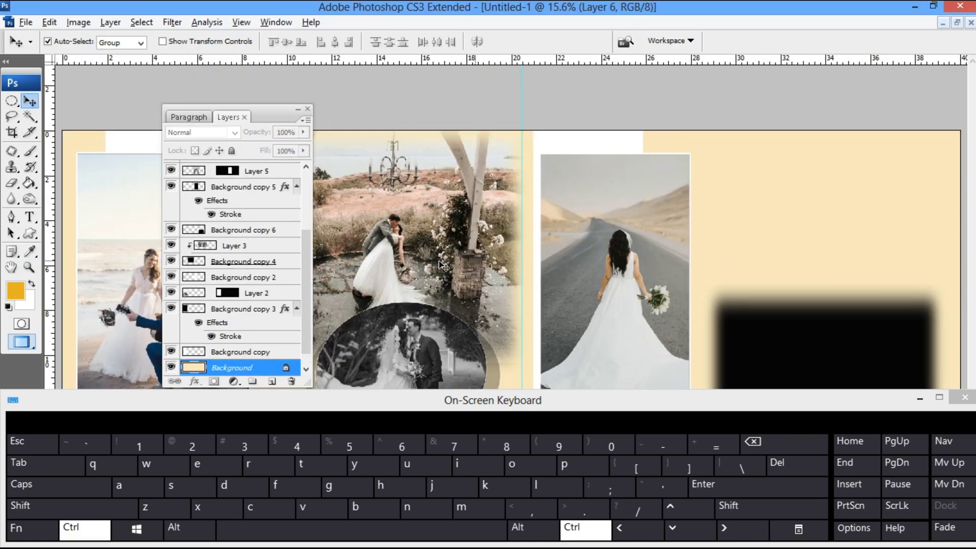
Scale the bouquet couple photo to 78.7% and place it over the canvas's right end, aligned with its top edge.
key(ctrl+t)
drag(442, 116, 503, 157)
drag(684, 290, 801, 266)
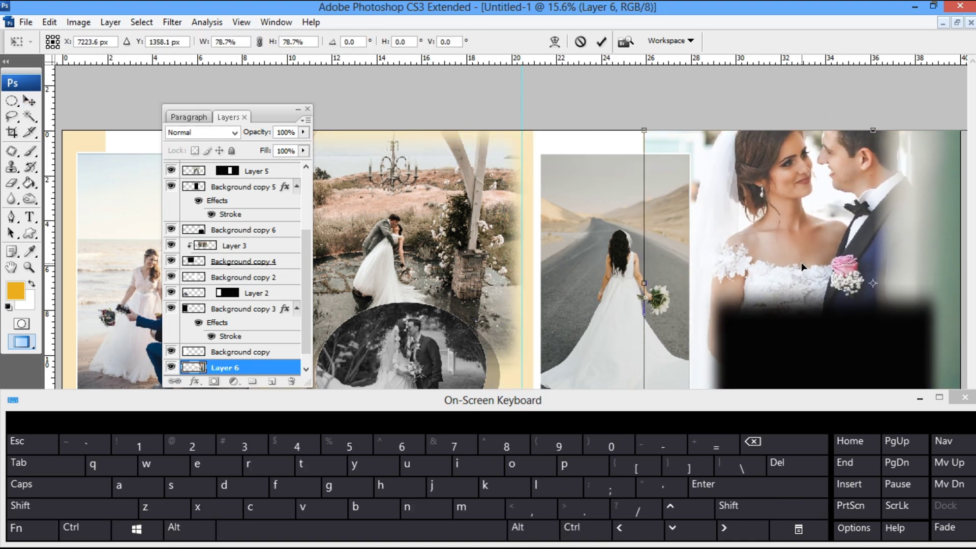
key(Return)
Try the Overlay, Screen, Soft Light and Hard Light blend modes on the bouquet couple photo.
click(235, 133)
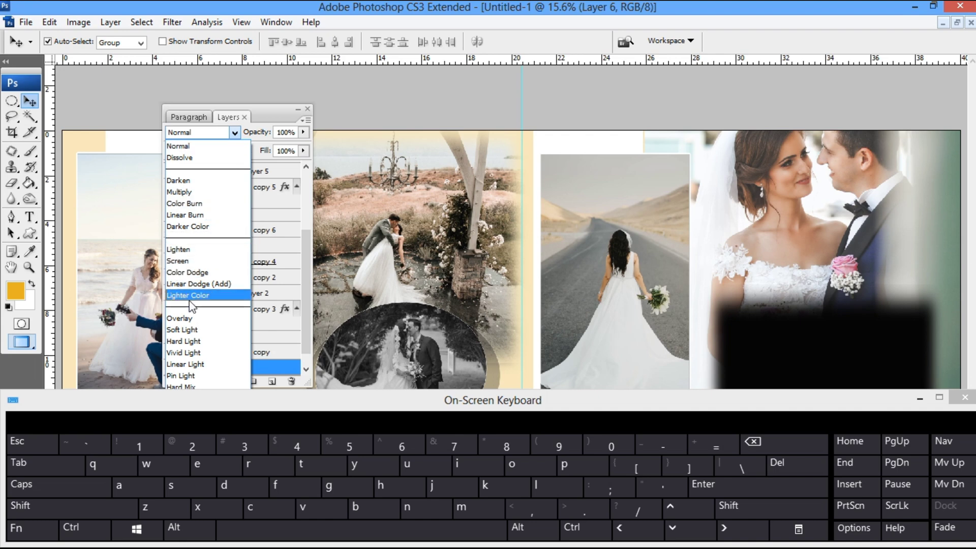
click(190, 320)
click(234, 133)
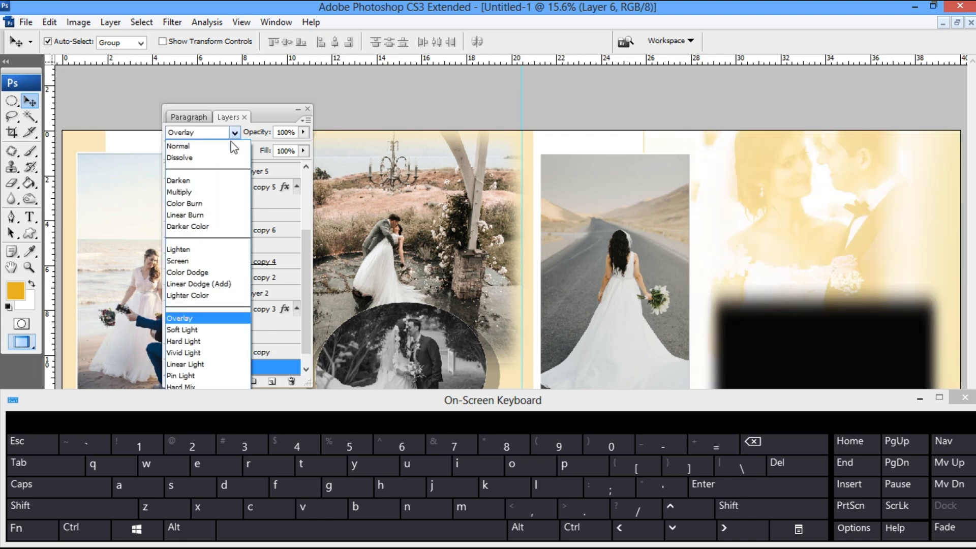
click(199, 262)
click(235, 134)
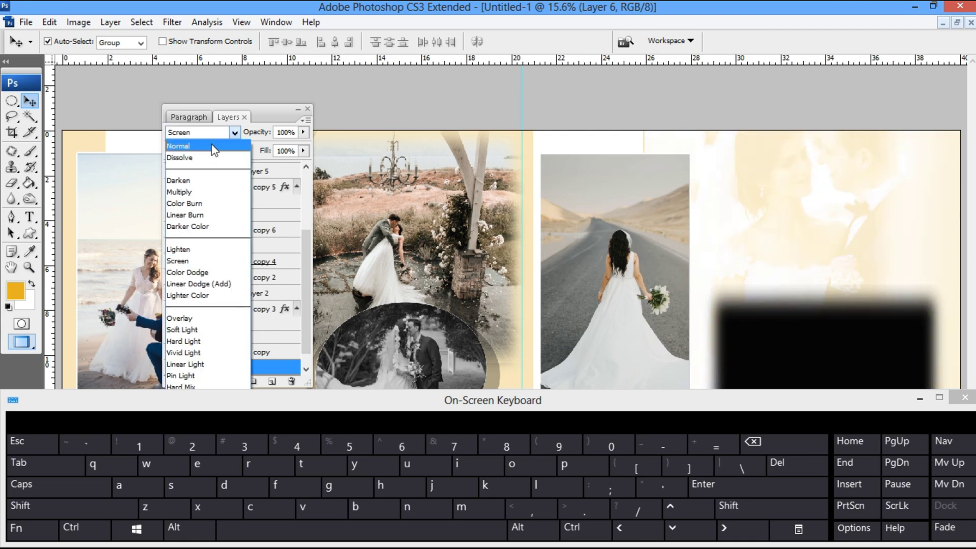
click(193, 330)
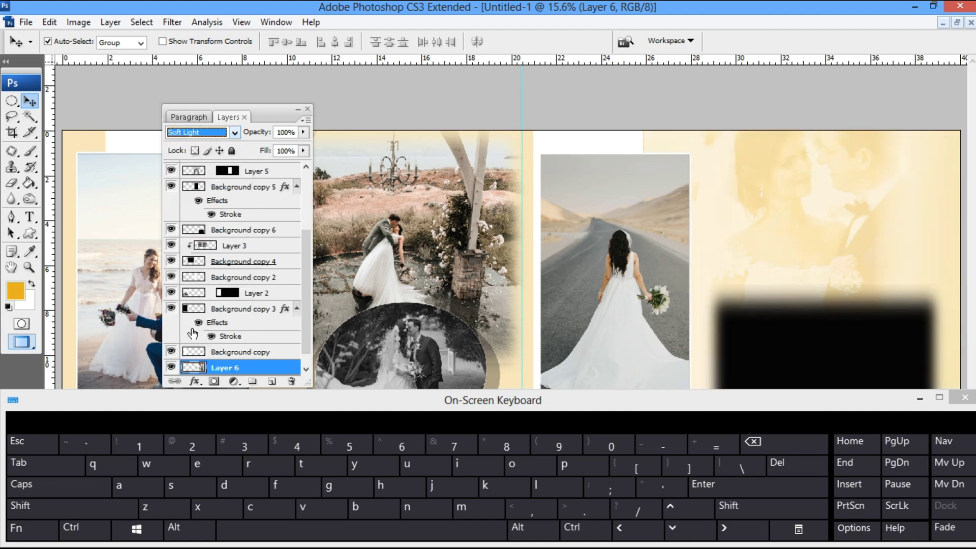
click(234, 134)
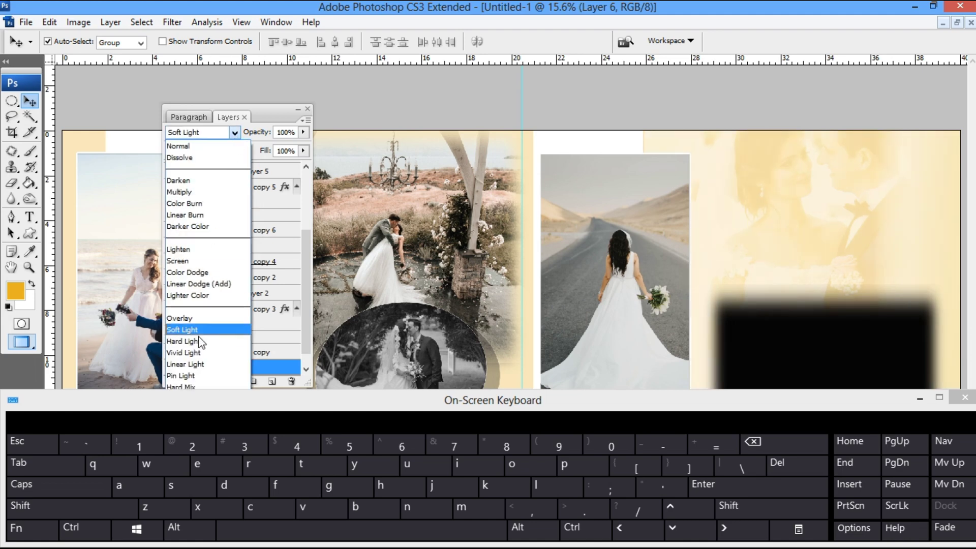
click(183, 341)
Set the bouquet couple photo's blend mode to Luminosity.
click(235, 133)
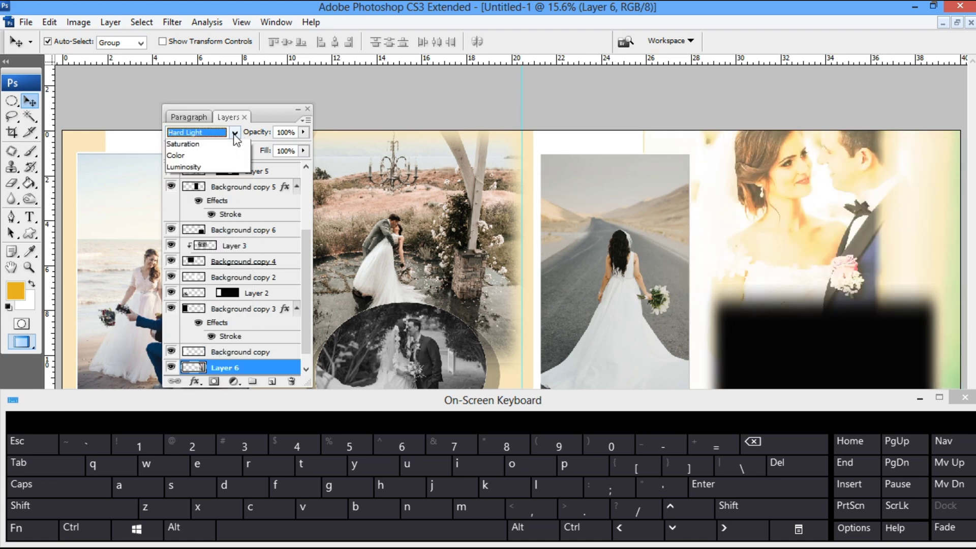
click(203, 148)
drag(816, 211, 817, 214)
key(shift+minus)
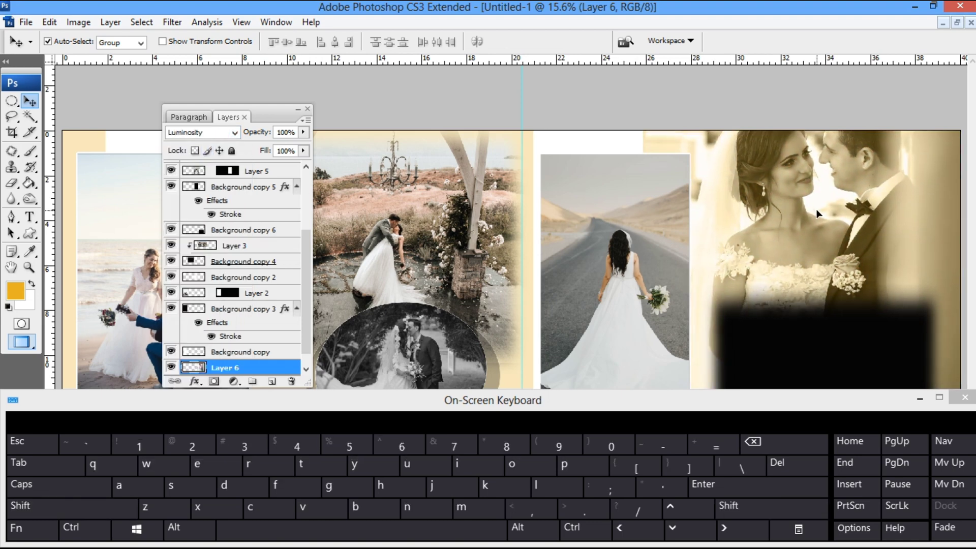
Erase the hard outer edges of the couple photo with an enlarged soft Eraser brush to blend them into the background.
key(e)
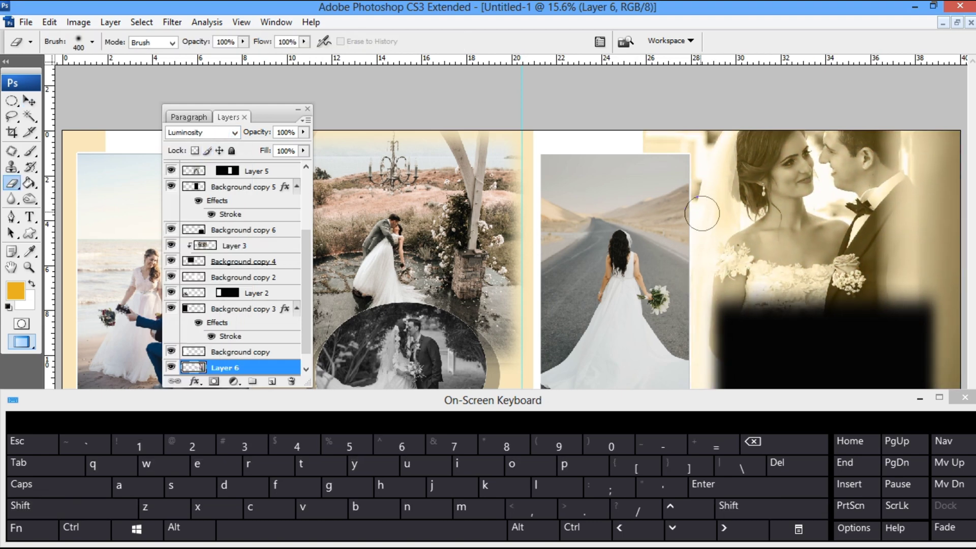
click(19, 189)
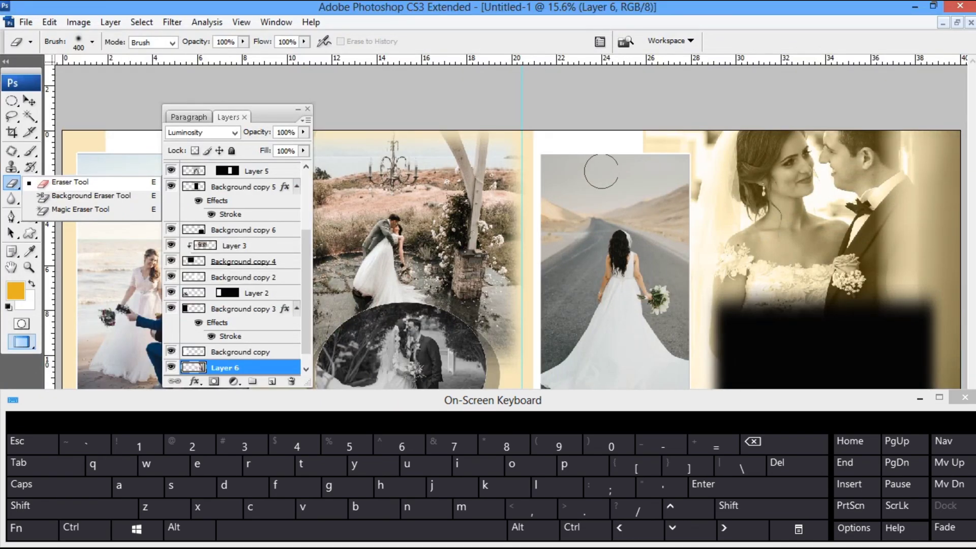
key(bracketright)
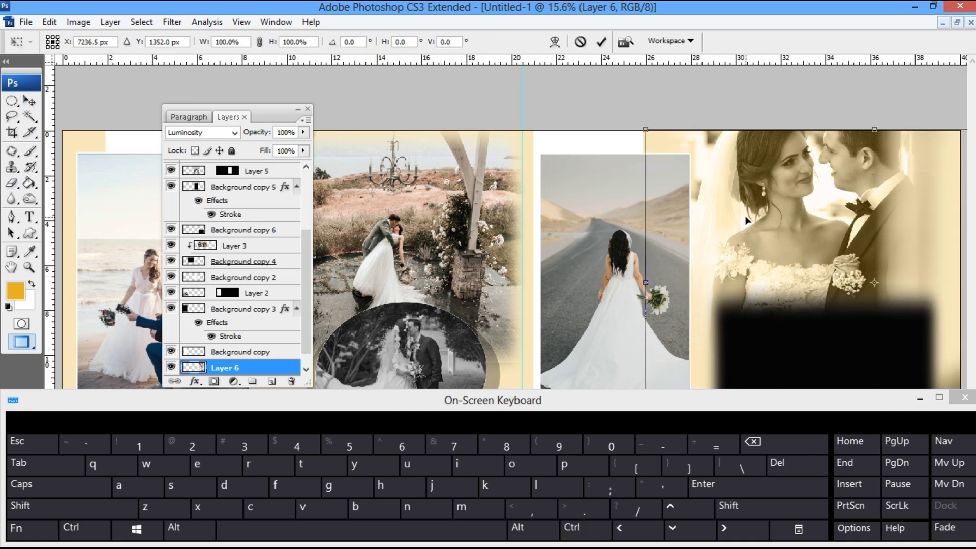
Enlarge the bouquet couple photo and reposition it over the canvas's right end so the faces fill the upper area.
key(ctrl+t)
key(ctrl+minus)
key(ctrl+minus)
key(ctrl+minus)
drag(747, 224, 786, 195)
drag(682, 251, 702, 273)
key(Return)
Soften the enlarged couple photo's edges with a 1300 px eraser and shift the black placeholder slightly upward.
key(e)
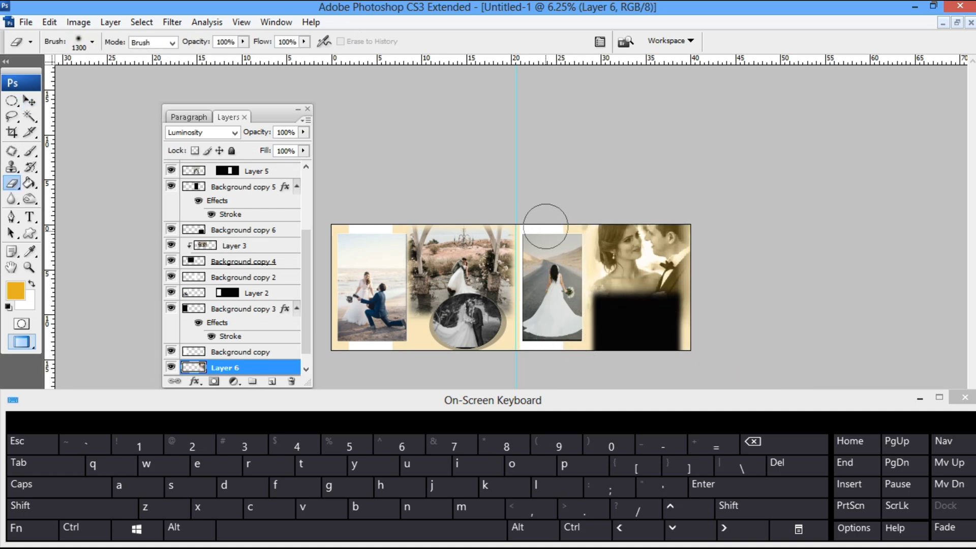
key(b)
key(z)
right_click(634, 268)
click(644, 274)
key(v)
drag(802, 344, 805, 324)
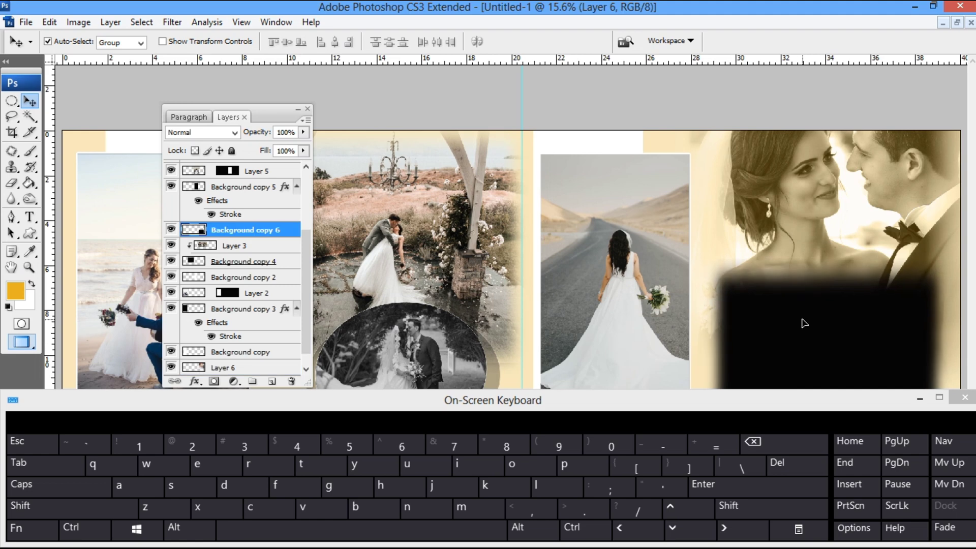
Open the photo of the bride among tall grasses from the creativity folder, cut its entire image, and close the file without saving.
key(alt+Tab)
click(441, 298)
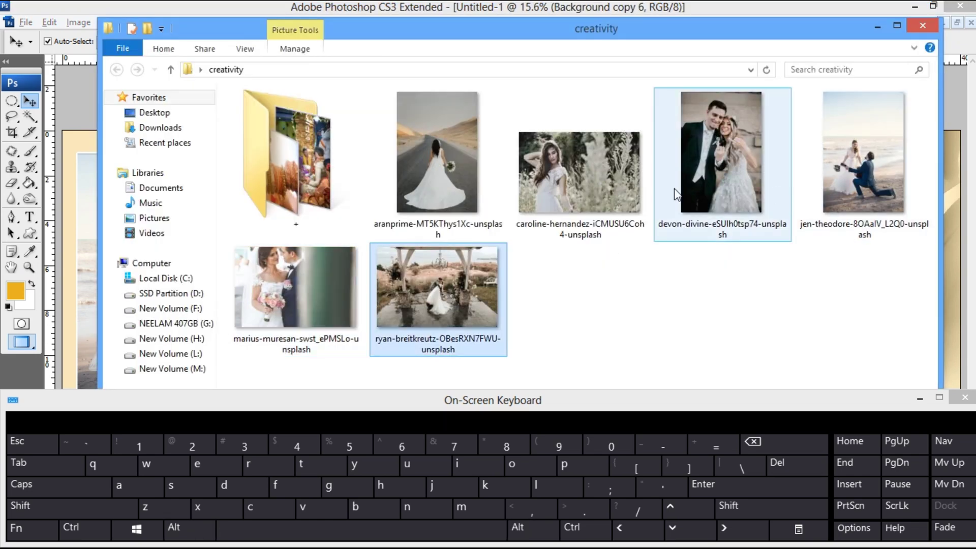
click(728, 160)
drag(620, 199, 951, 280)
key(z)
right_click(573, 233)
click(586, 241)
key(ctrl+a)
key(ctrl+x)
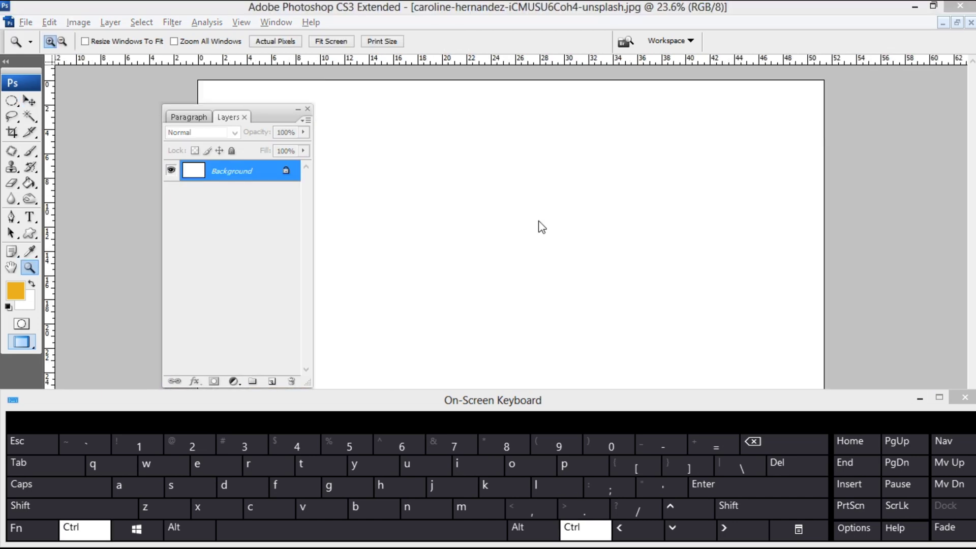
key(ctrl+w)
click(499, 218)
Delete the black feathered placeholder below the large couple photo.
key(v)
drag(692, 311, 694, 284)
key(Delete)
Paste the grass bride photo above the road bride photo's layer, scale it down and place it below the large couple photo.
click(598, 285)
key(ctrl+v)
key(ctrl+t)
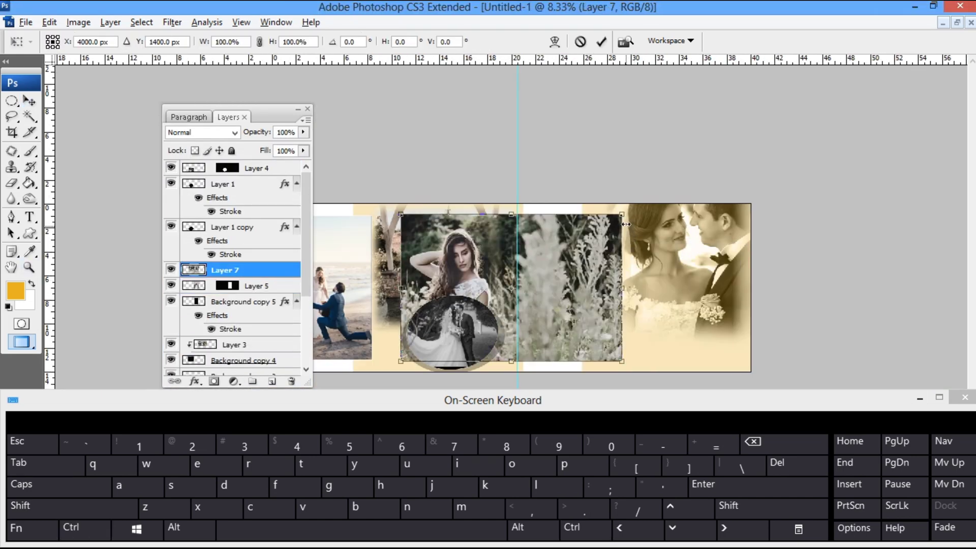
drag(624, 214, 580, 244)
drag(547, 299, 719, 326)
key(Return)
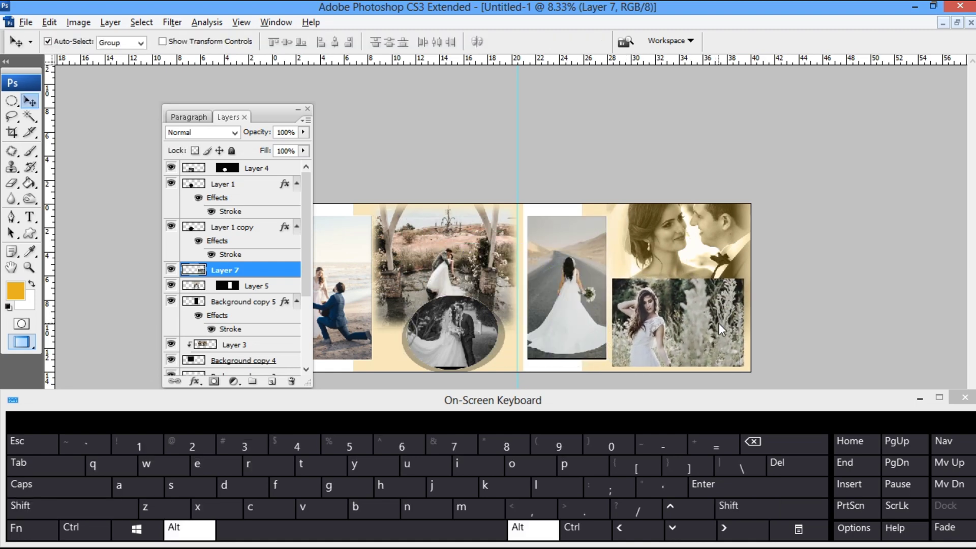
Outline the grass bride photo with a 3 px white stroke located at Center.
key(alt+e)
key(s)
click(669, 246)
click(215, 254)
key(Return)
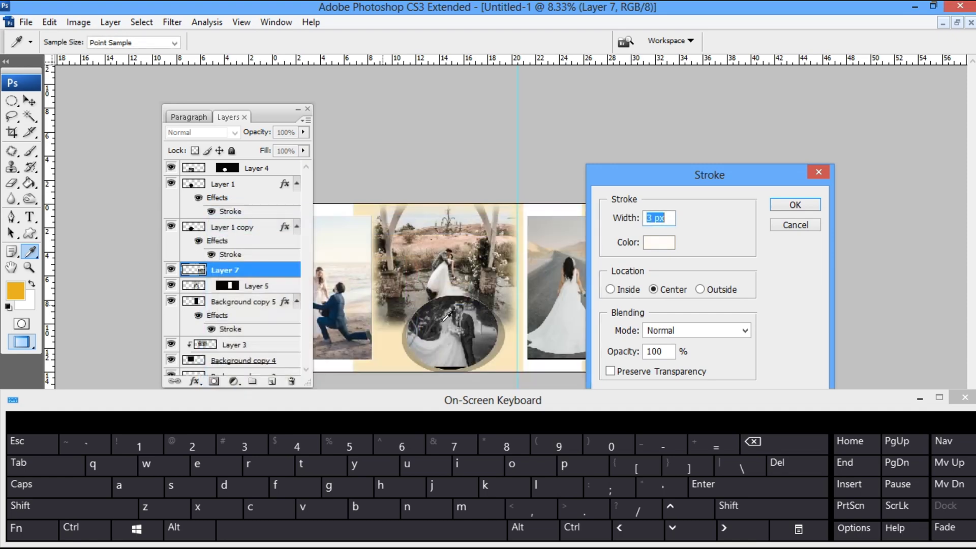
key(Return)
Rotate the grass bride photo by -3.7° and resize it to fit the canvas's lower-right corner.
key(ctrl+t)
drag(744, 366, 739, 363)
drag(709, 329, 708, 338)
drag(776, 331, 776, 324)
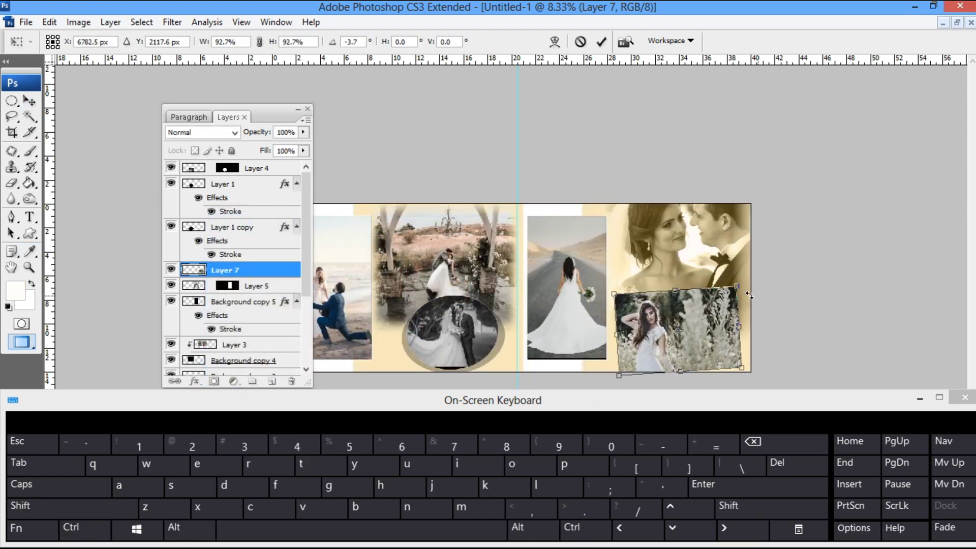
drag(742, 367, 750, 372)
drag(717, 342, 722, 334)
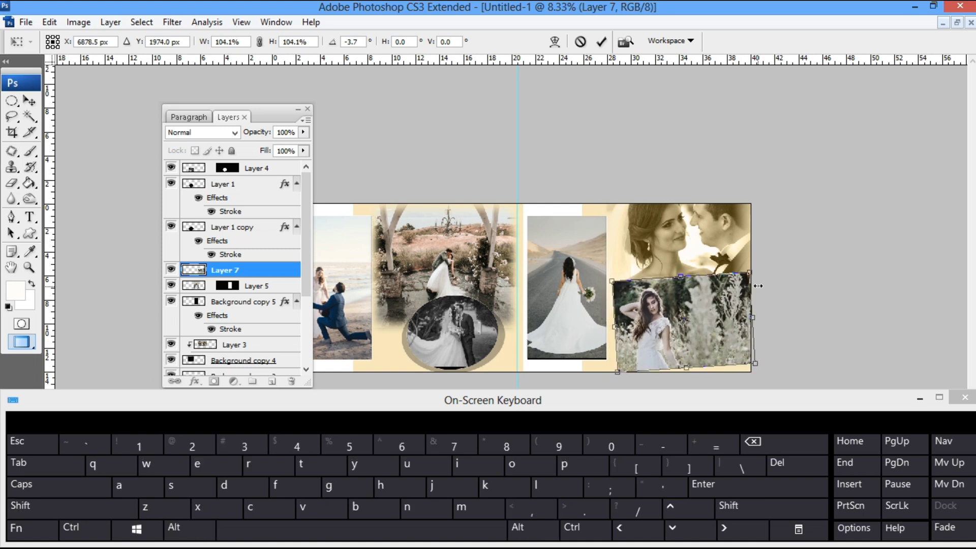
drag(749, 272, 747, 274)
key(Return)
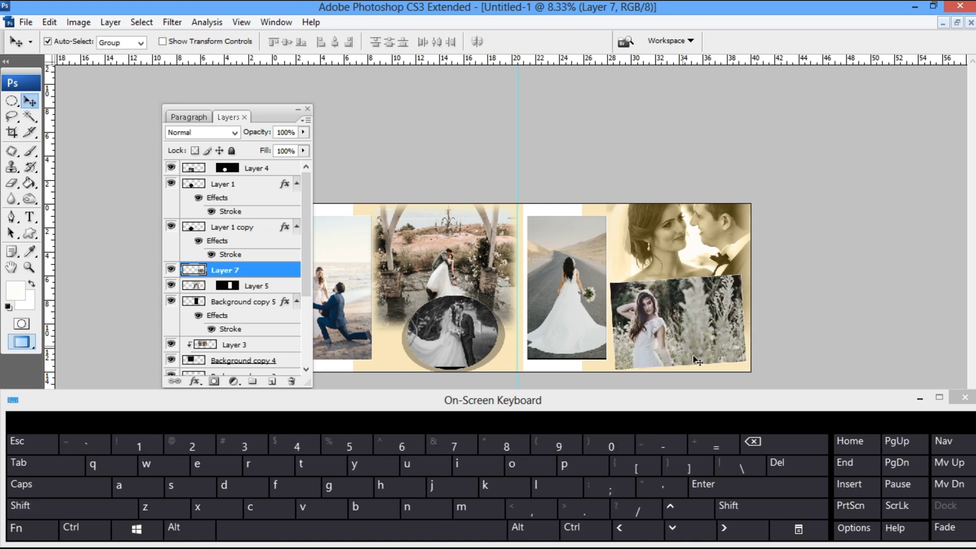
Duplicate the grass bride photo slightly down and right beneath the original, and darken the copy to black with Hue/Saturation.
drag(738, 350, 742, 358)
key(ctrl+bracketleft)
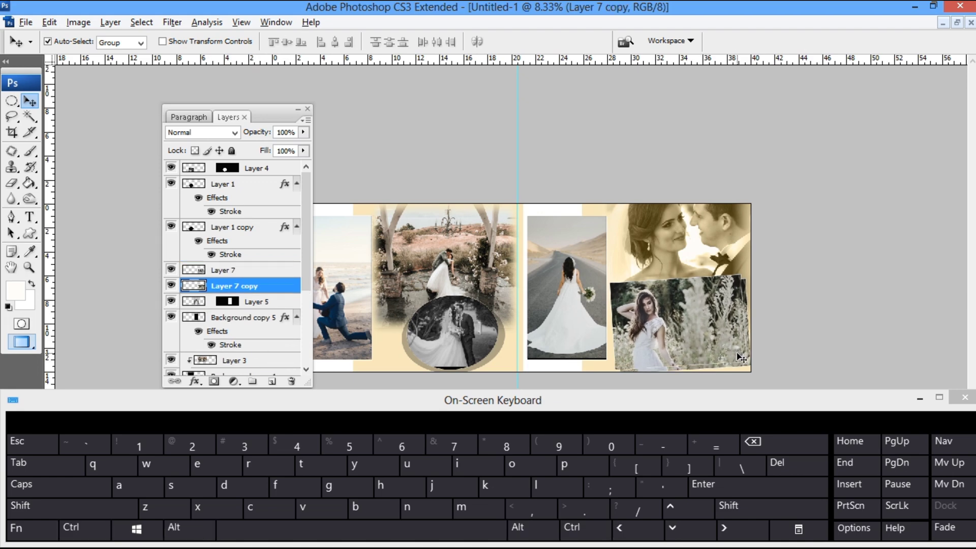
key(ctrl+u)
drag(677, 174, 504, 174)
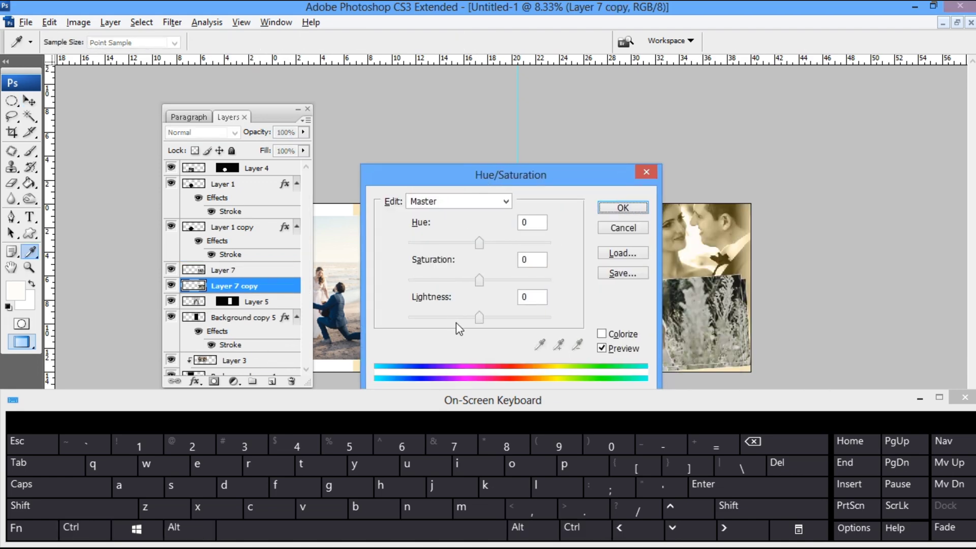
drag(480, 317, 360, 301)
key(Return)
Set the black shadow copy's opacity to 30% and fine-tune its size behind the tilted photo.
key(3)
key(ctrl+t)
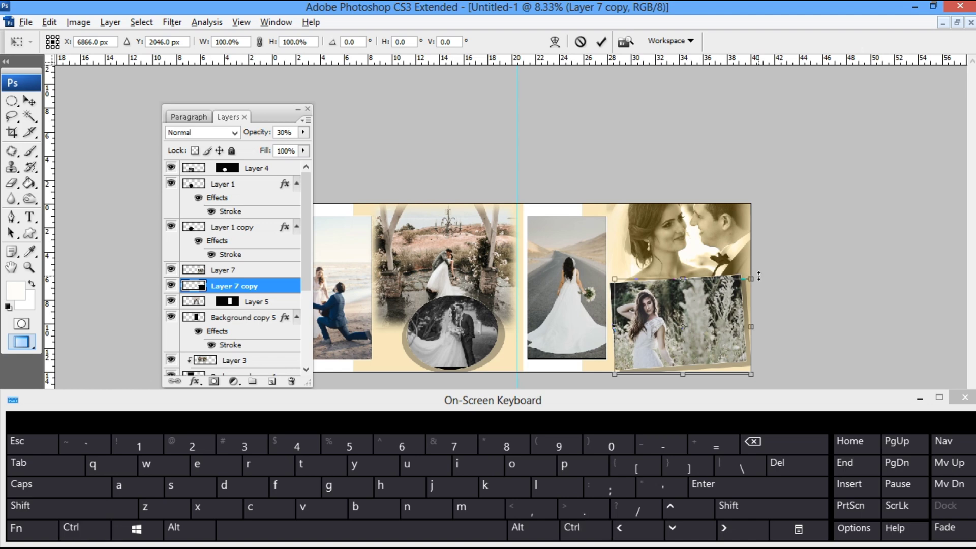
key(shift+alt)
key(Return)
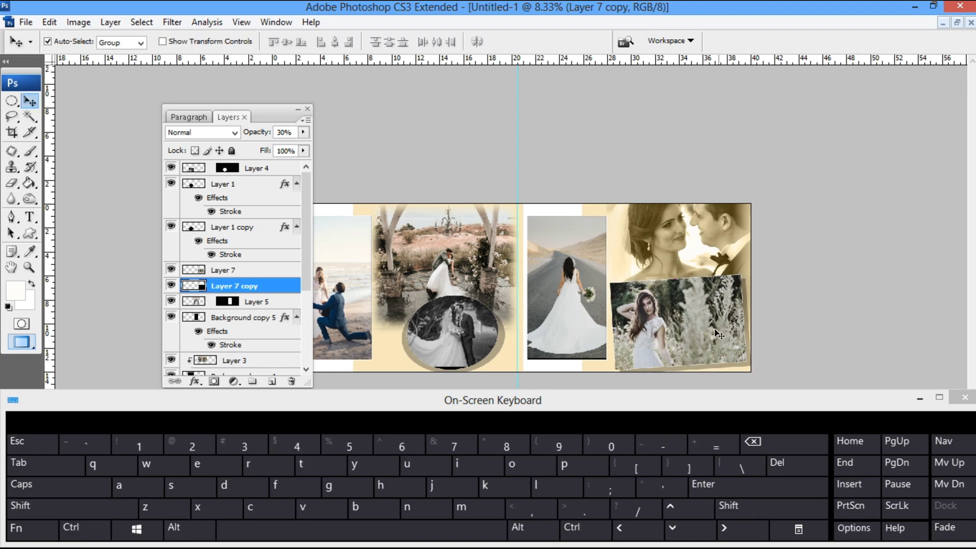
click(715, 333)
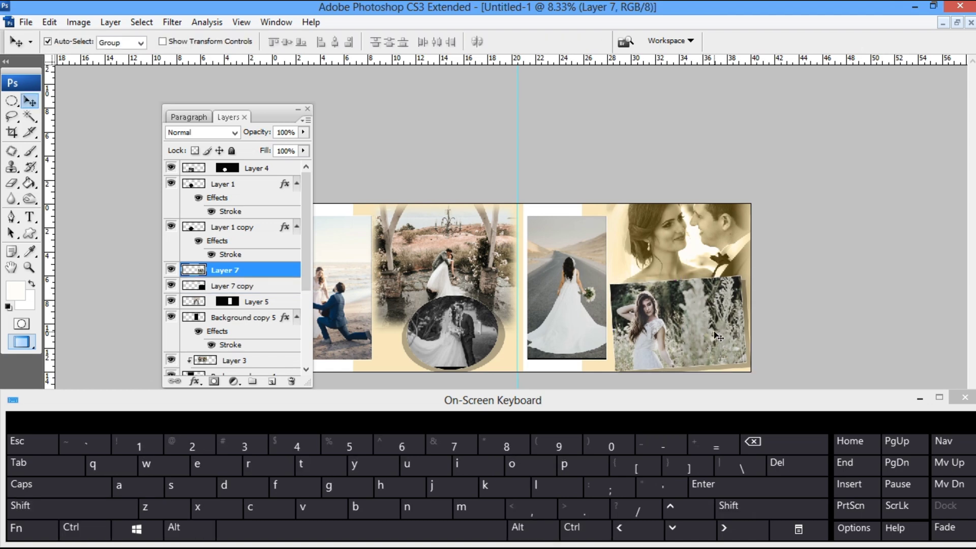
Set the large blended couple photo's opacity to 80%.
key(z)
right_click(655, 319)
click(676, 335)
key(v)
click(834, 228)
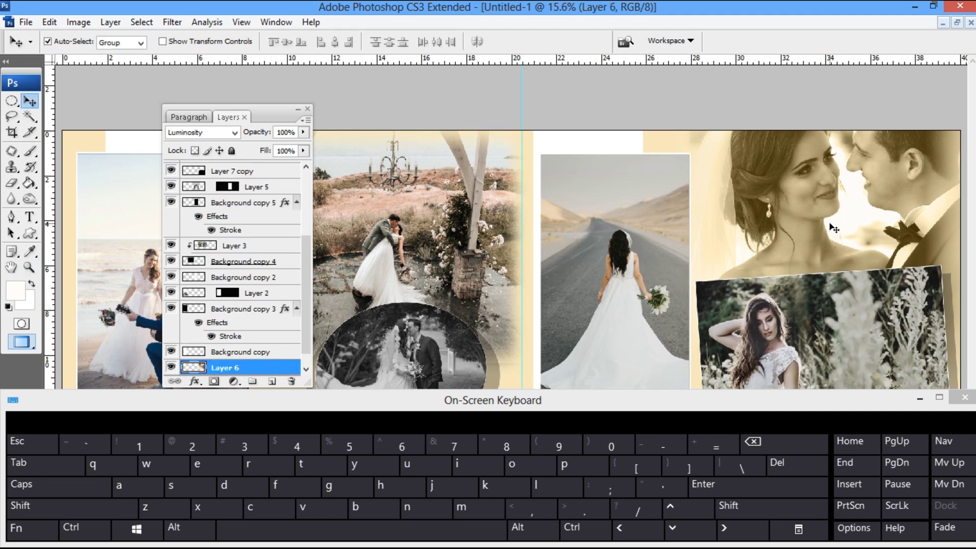
key(8)
Darken the cream Background layer by lowering its lightness with Hue/Saturation.
click(618, 147)
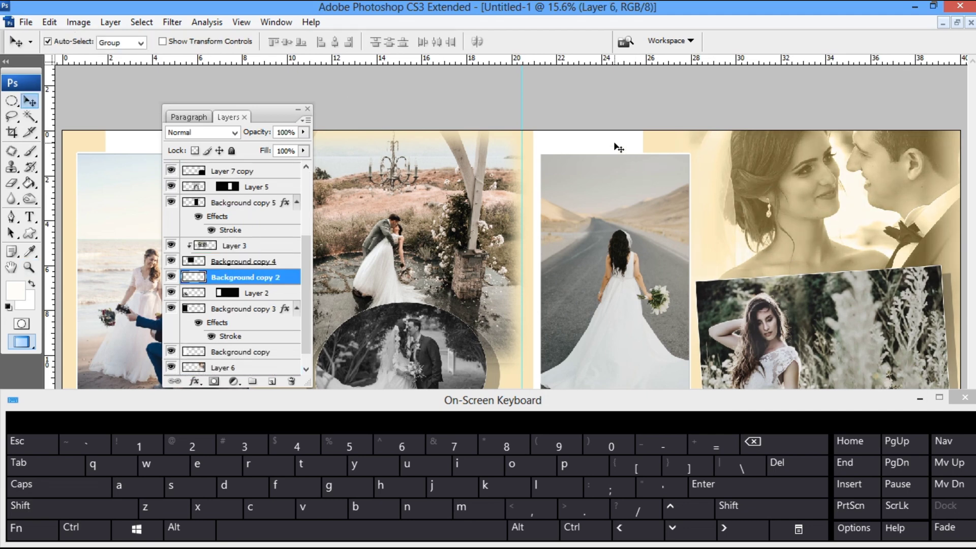
right_click(534, 146)
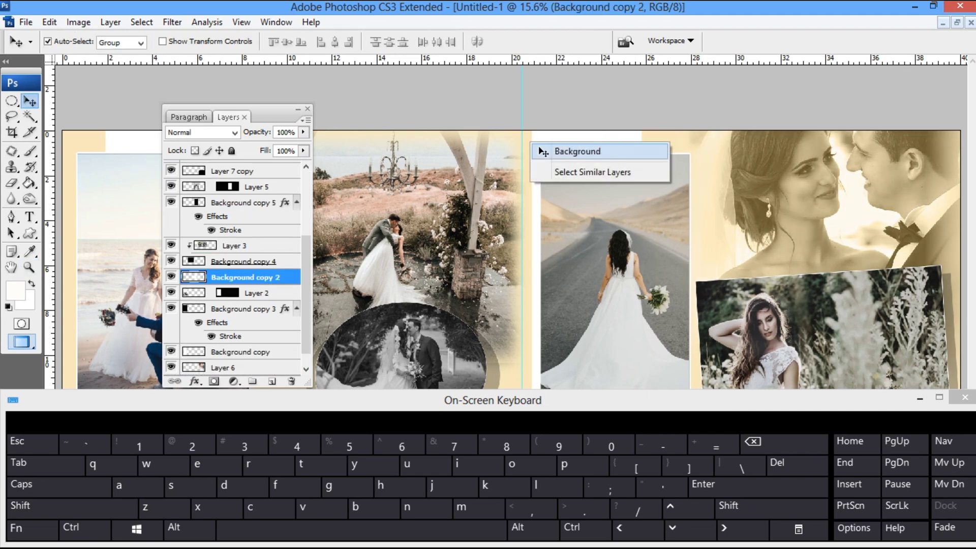
click(559, 151)
key(ctrl+u)
drag(508, 152, 628, 165)
drag(598, 308, 570, 307)
key(Return)
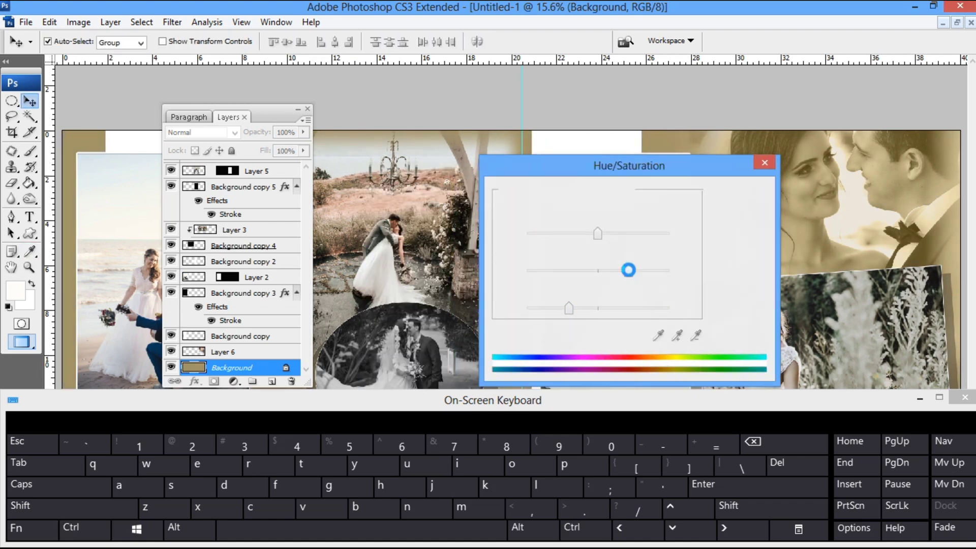
Hide the palettes and on-screen keyboard, and fit the whole layout in view.
click(308, 109)
key(z)
right_click(382, 214)
click(397, 219)
key(Tab)
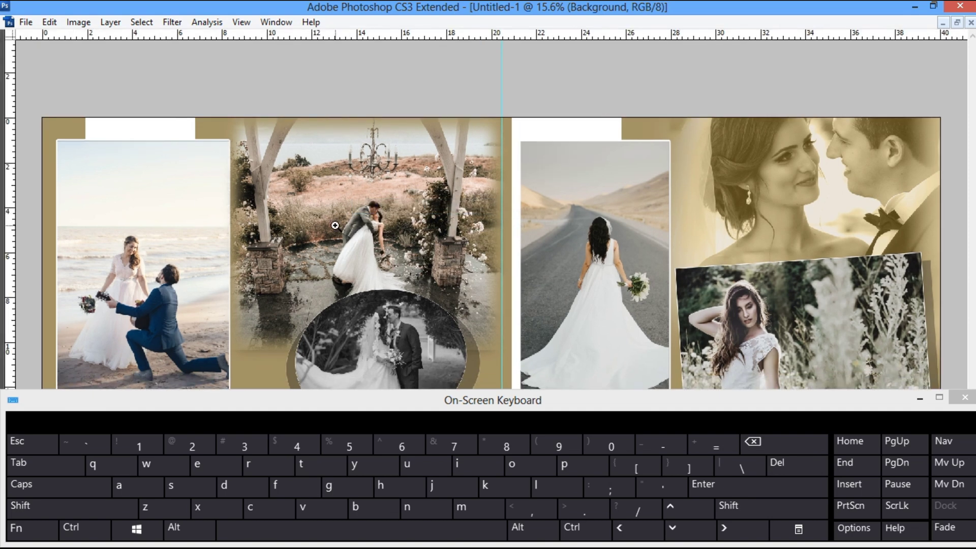
click(923, 403)
key(ctrl+0)
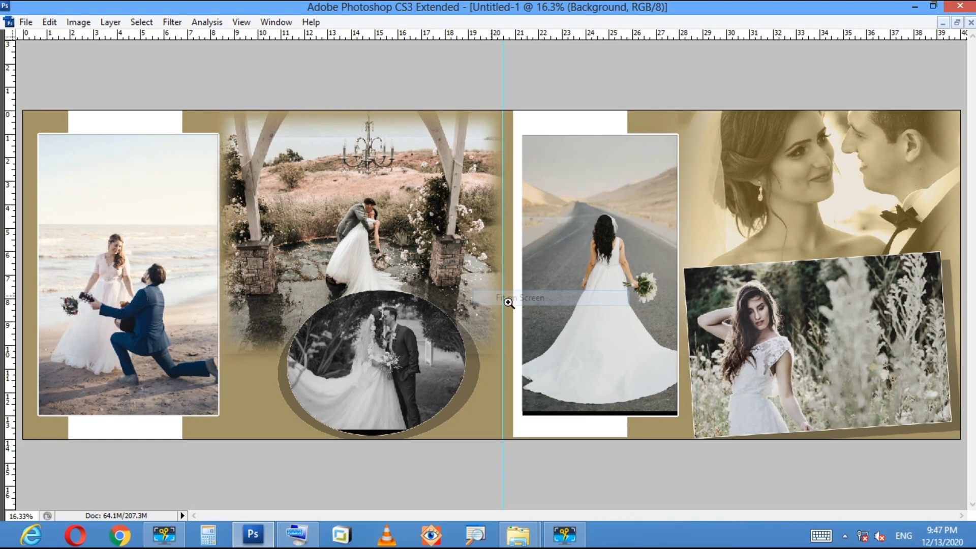
Nudge the oval photo down within its frame and move the white strip behind the beach photo to the canvas's left edge.
drag(437, 388, 436, 392)
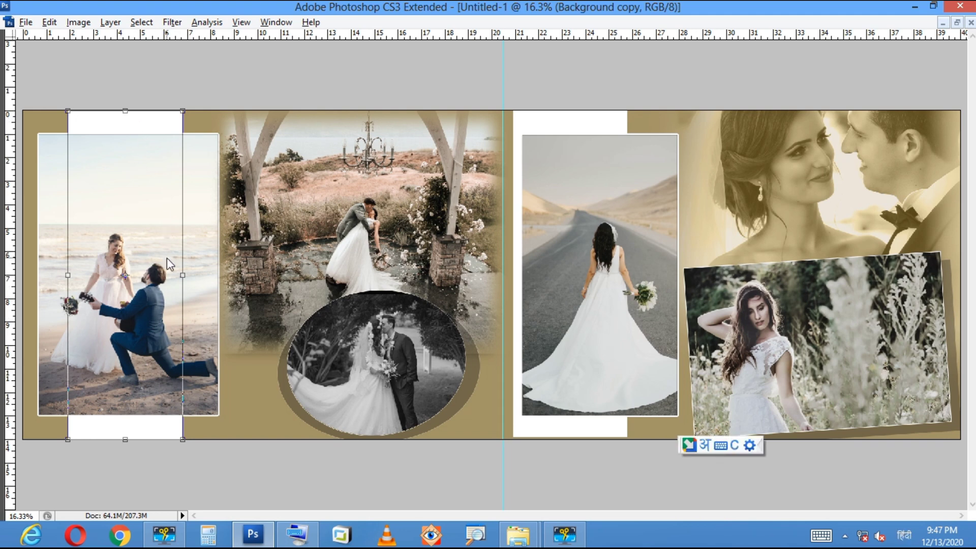
key(alt+minus)
key(Escape)
key(Return)
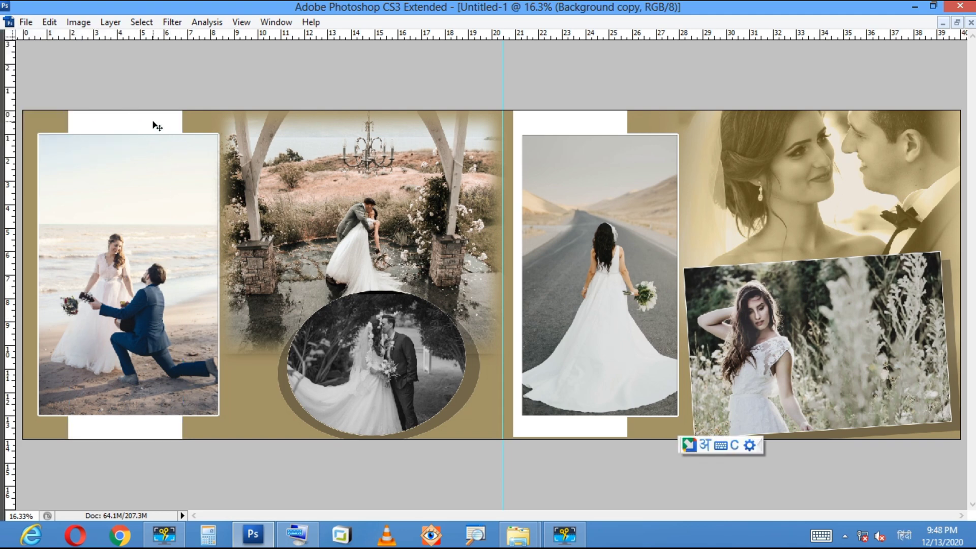
key(ctrl+z)
drag(139, 122, 91, 126)
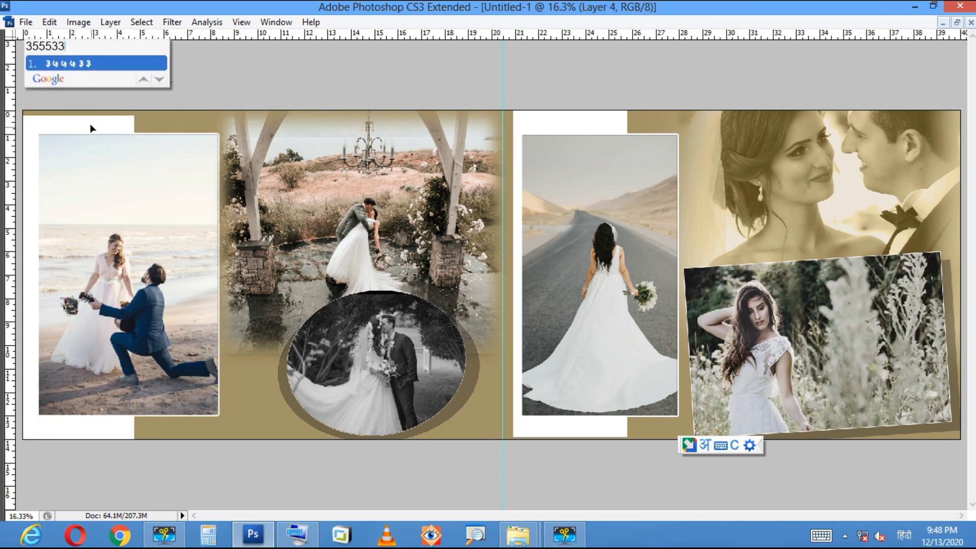
Switch the keyboard language to English and set the opacity of the strip behind the beach photo to 30%.
click(913, 541)
click(846, 402)
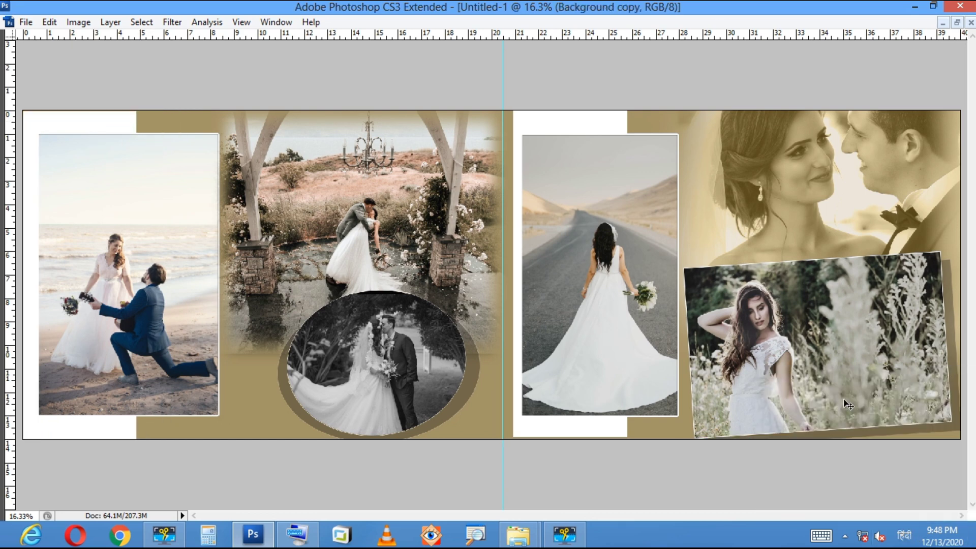
key(3)
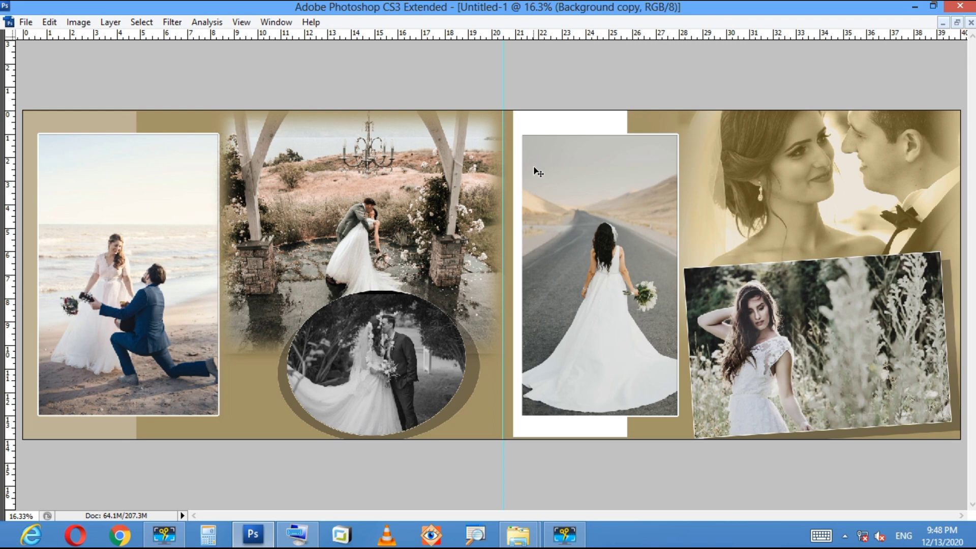
Move the white strip behind the road bride photo against the center guide and set its opacity to 30%.
drag(533, 126, 532, 126)
key(3)
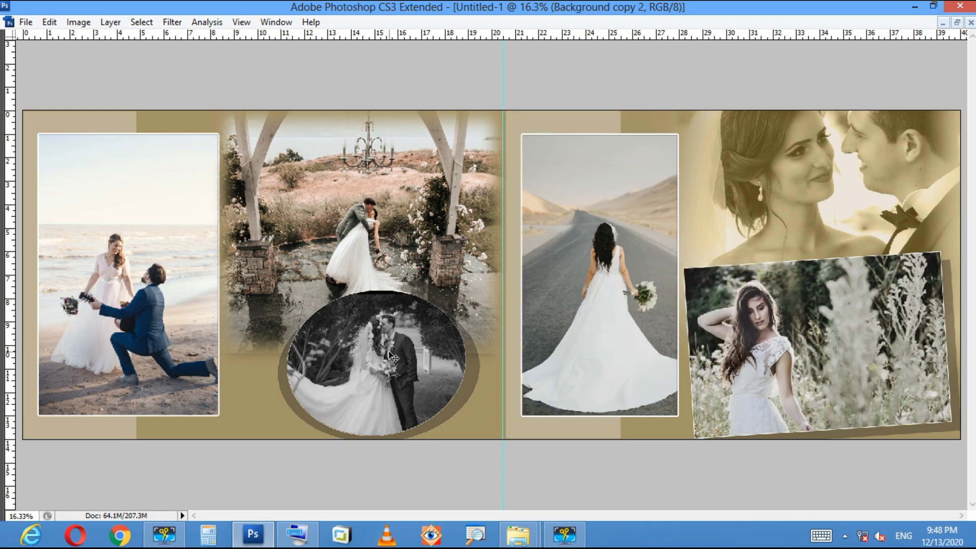
Nudge the oval couple photo inside its frame, and slightly enlarge and reposition the garden arch photo within its faded frame.
drag(478, 294, 483, 289)
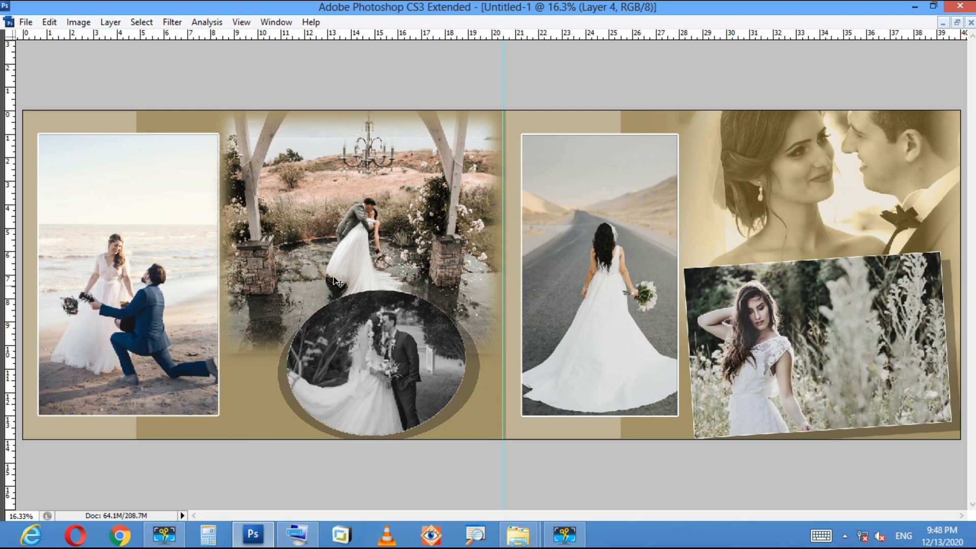
drag(553, 360, 562, 364)
drag(493, 314, 486, 309)
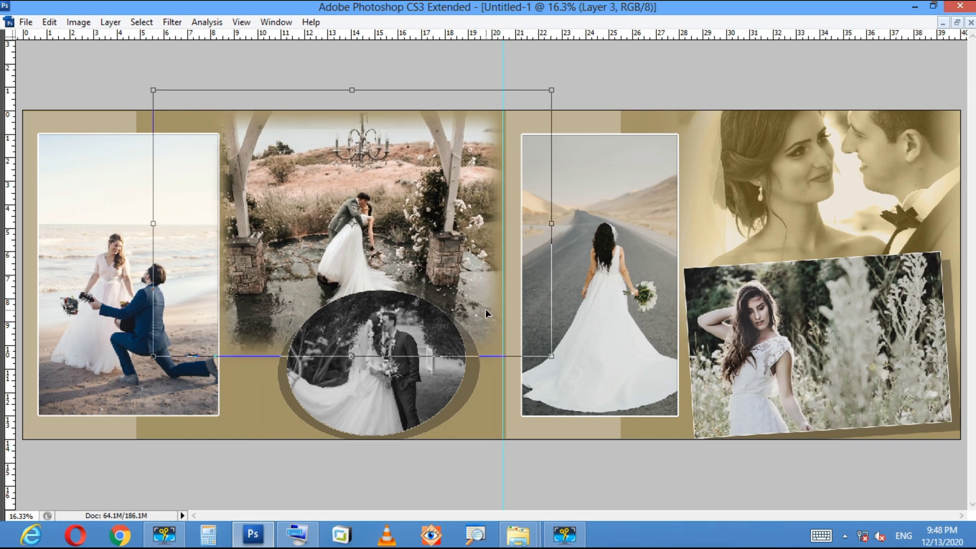
key(Return)
Lighten the larger oval behind the oval couple photo with Hue/Saturation.
right_click(373, 243)
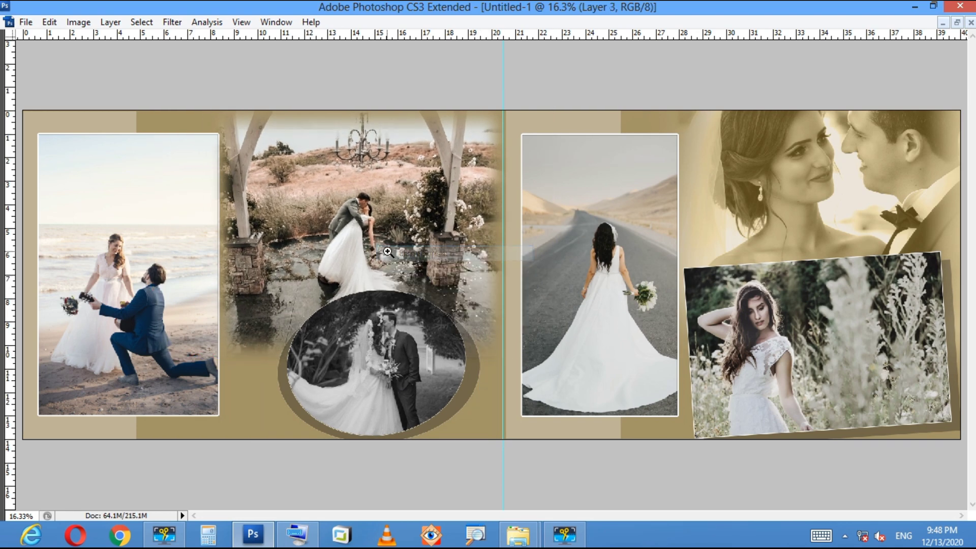
click(394, 261)
key(ctrl+u)
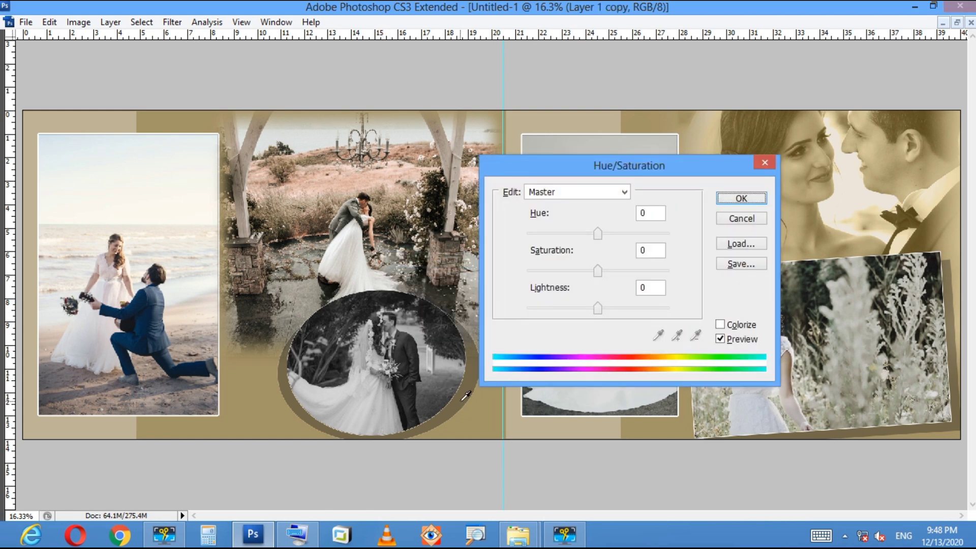
click(651, 288)
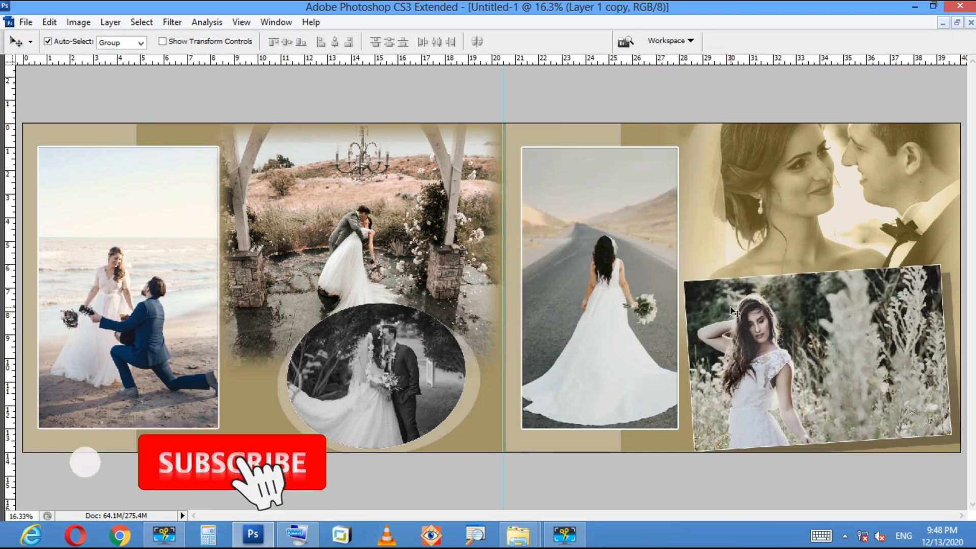
Shift the beach proposal photo slightly upward within its frame.
click(580, 298)
key(z)
right_click(579, 297)
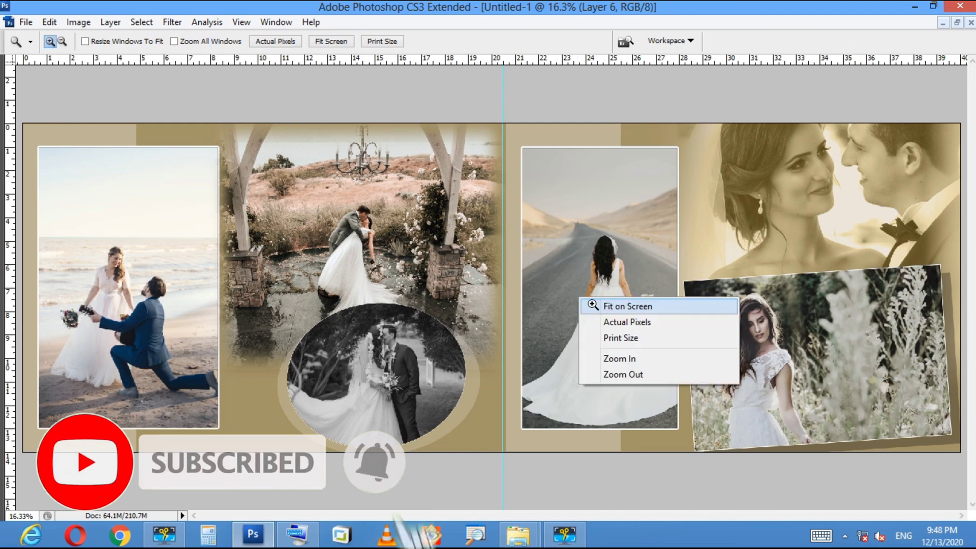
click(593, 304)
key(v)
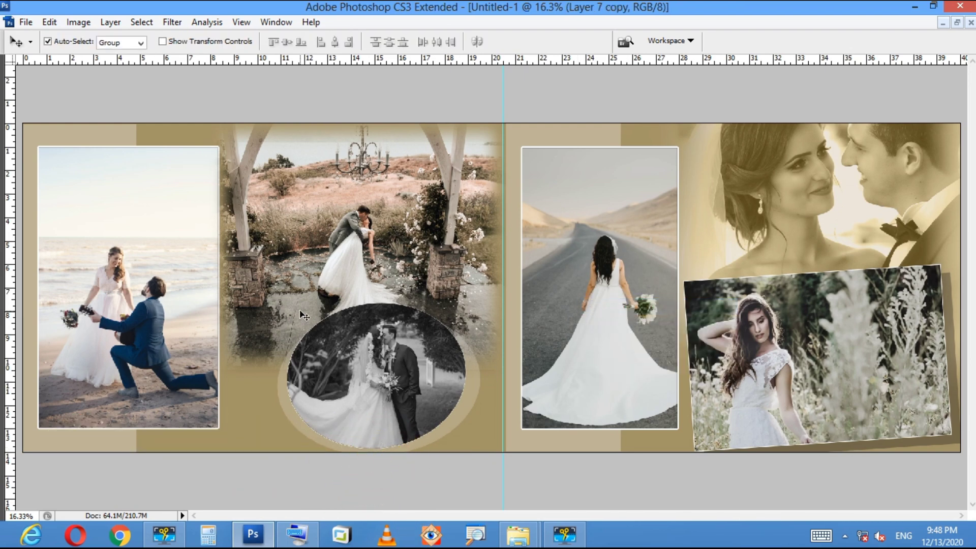
mouse_move(104, 300)
mouse_down()
mouse_move(97, 269)
mouse_move(102, 292)
mouse_up()
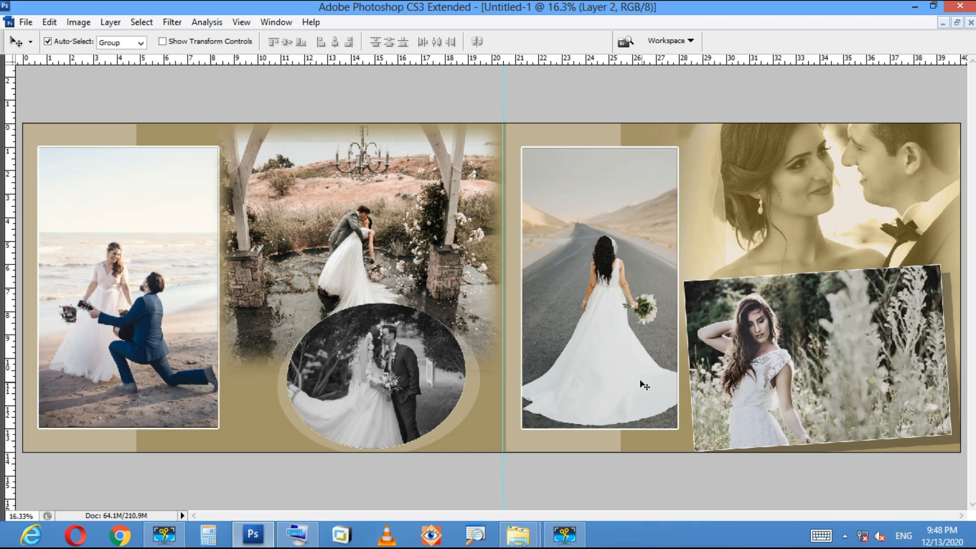